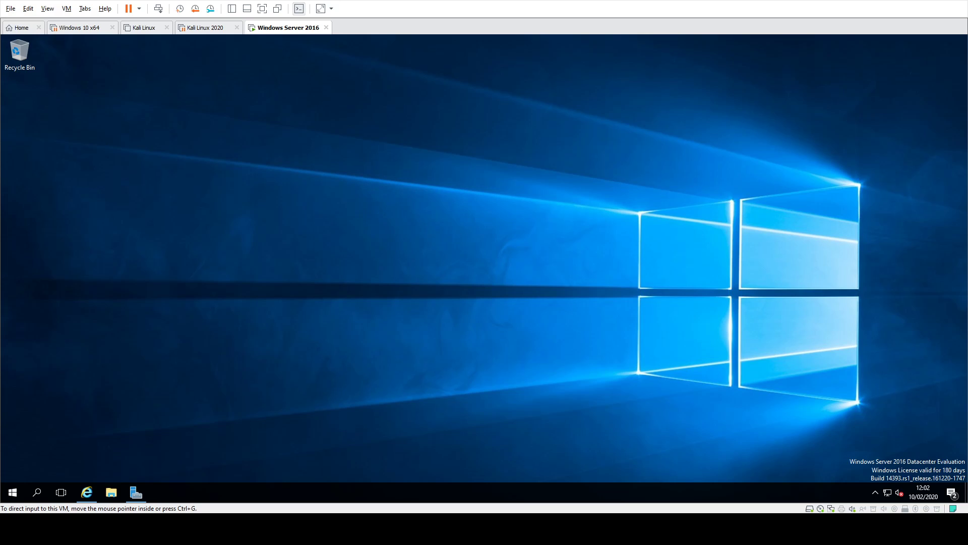
- In Internet Explorer, download and save LAPS.x64.msi from Microsoft's Local Administrator Password Solution page
click(87, 492)
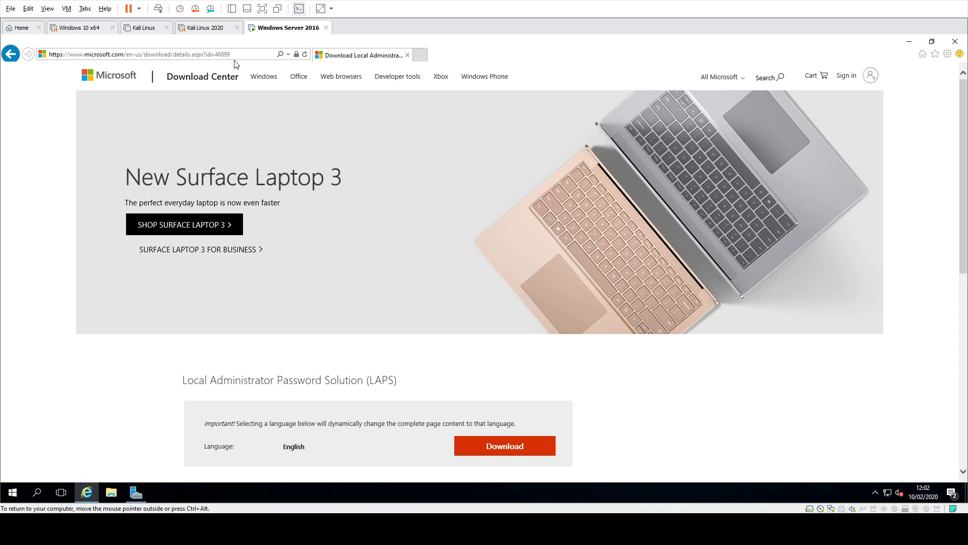
scroll(331, 262, down, 2)
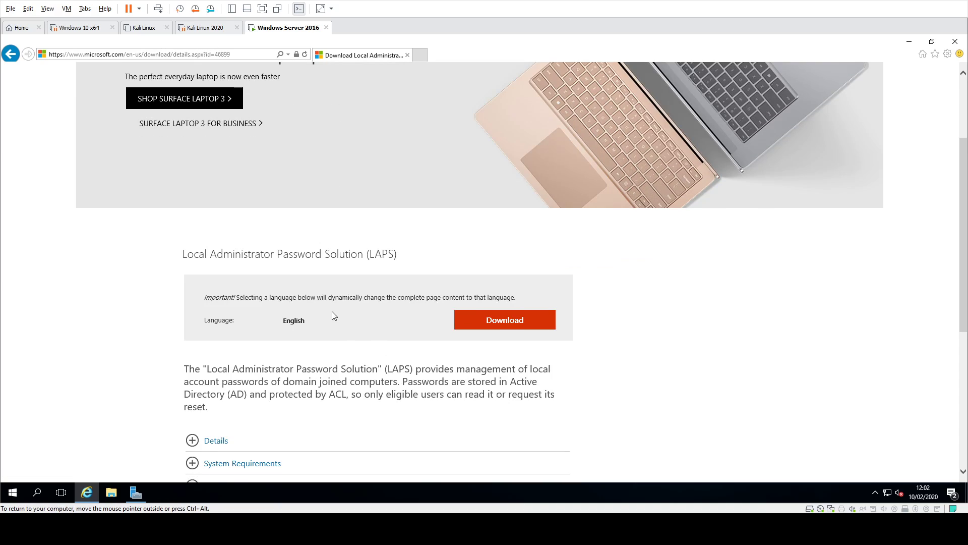
click(486, 323)
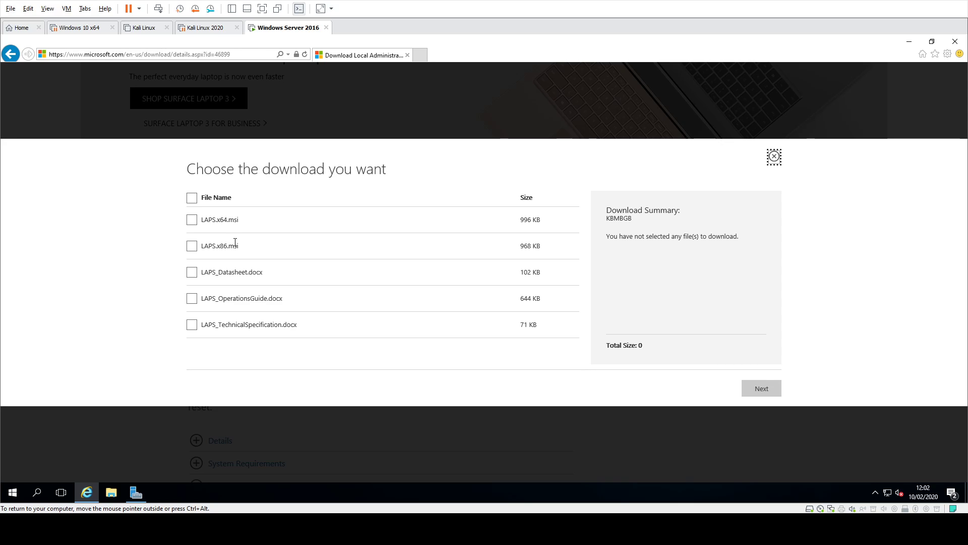
click(192, 223)
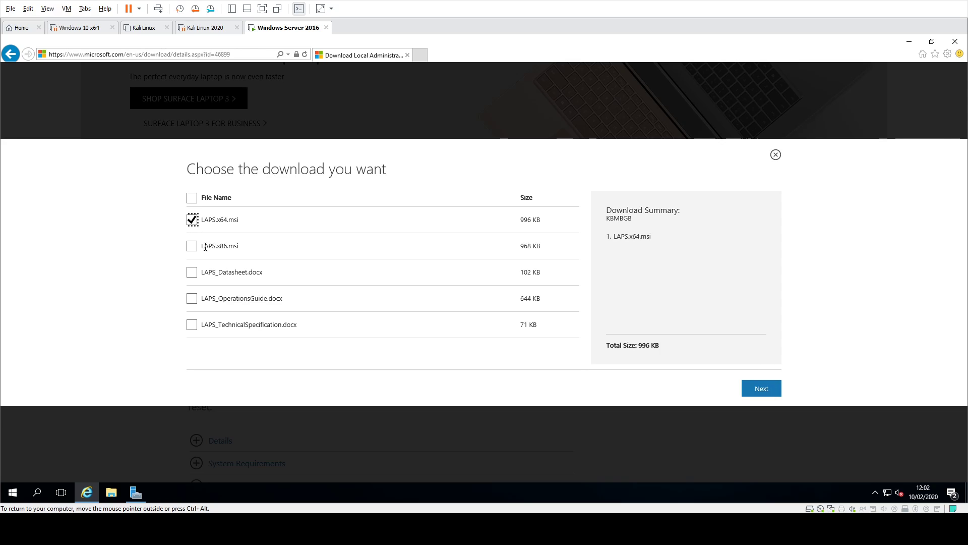
double_click(233, 298)
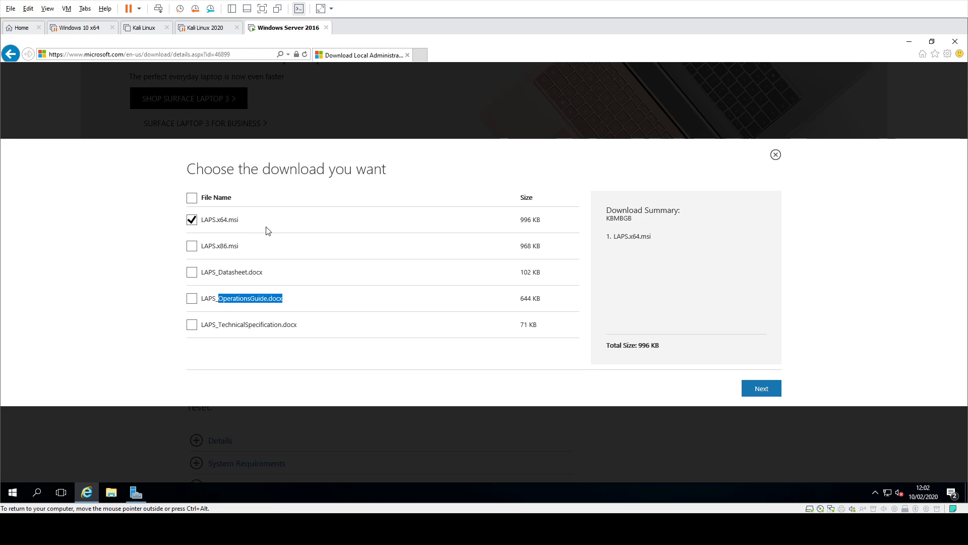
click(761, 391)
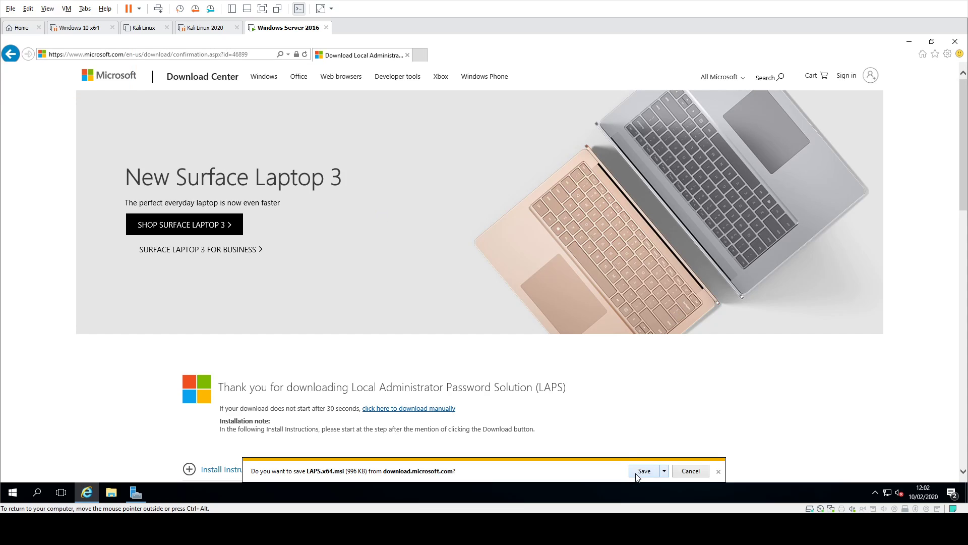
click(644, 471)
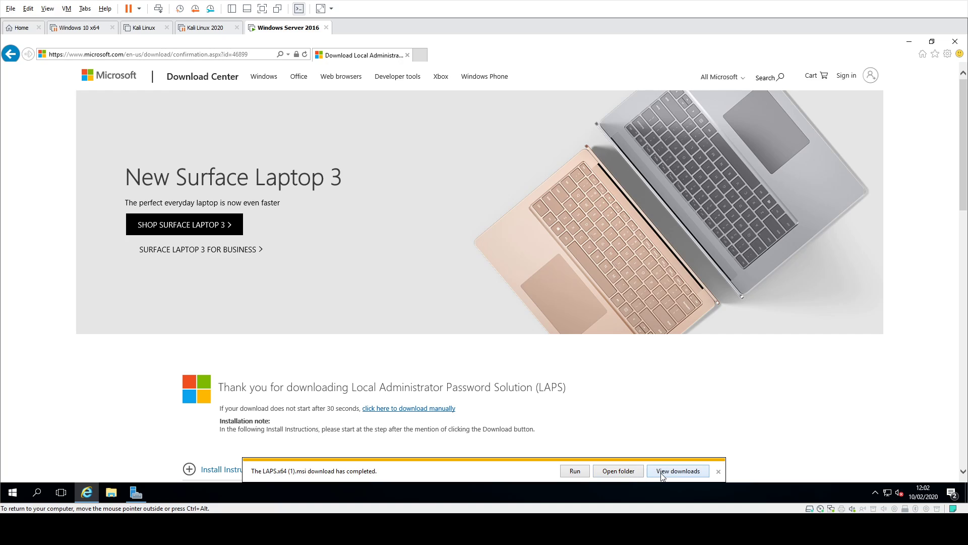
- Run the LAPS.x64 installer from Downloads, changing the installation with AdmPwd GPO Extension and all Management Tools included, and close the folder and browser
click(618, 470)
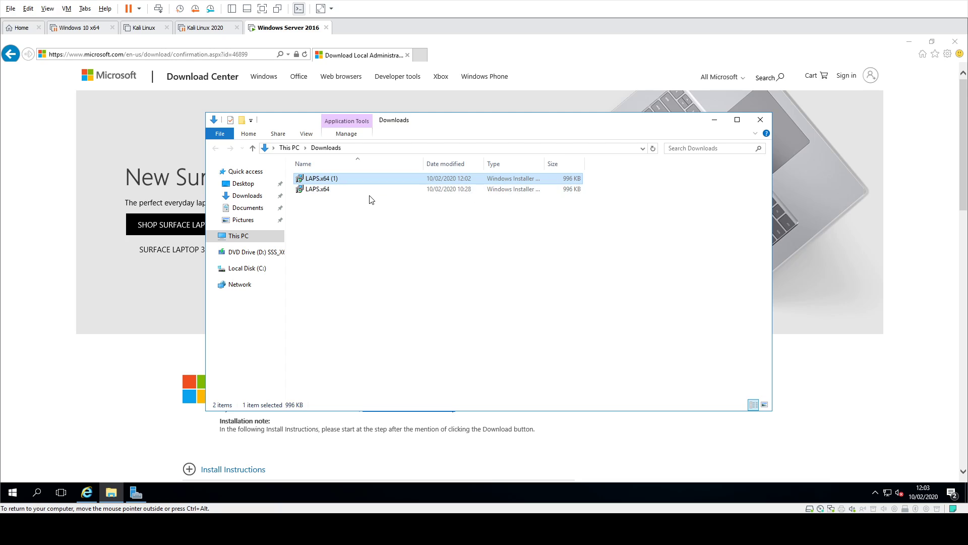
double_click(321, 193)
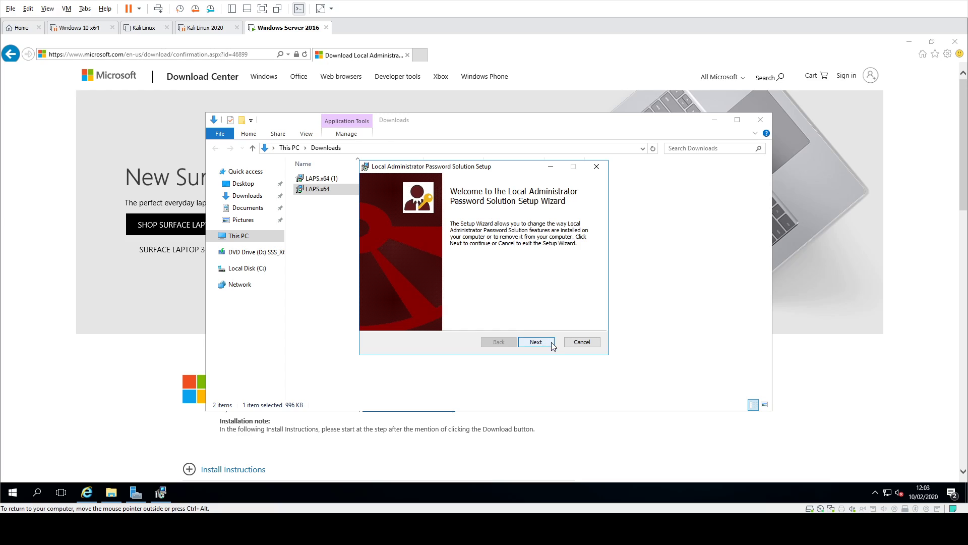
click(544, 342)
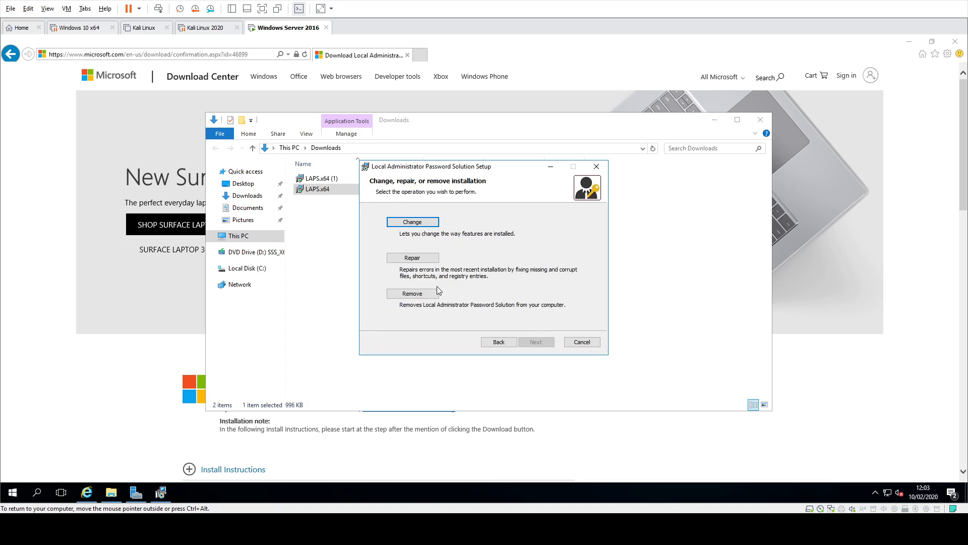
click(420, 224)
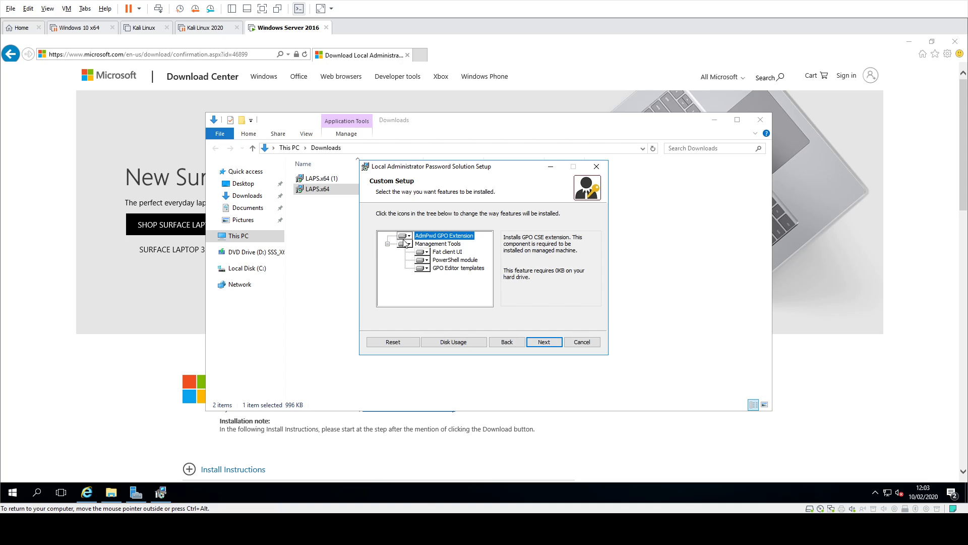
click(544, 342)
click(543, 344)
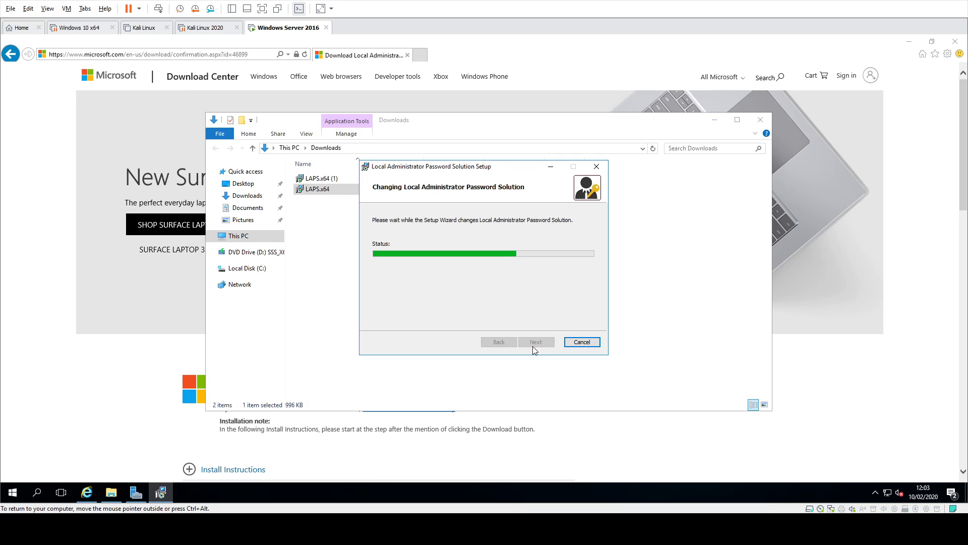
click(538, 342)
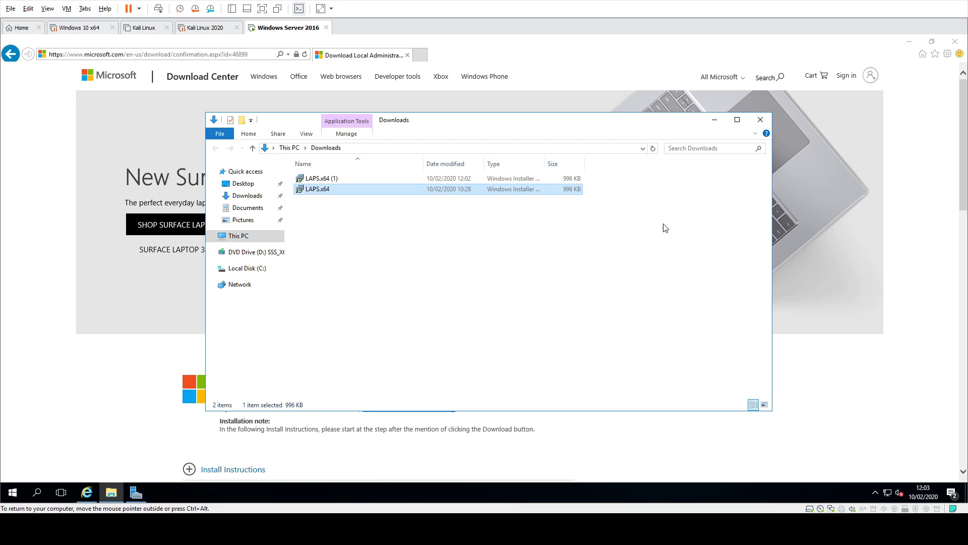
click(759, 121)
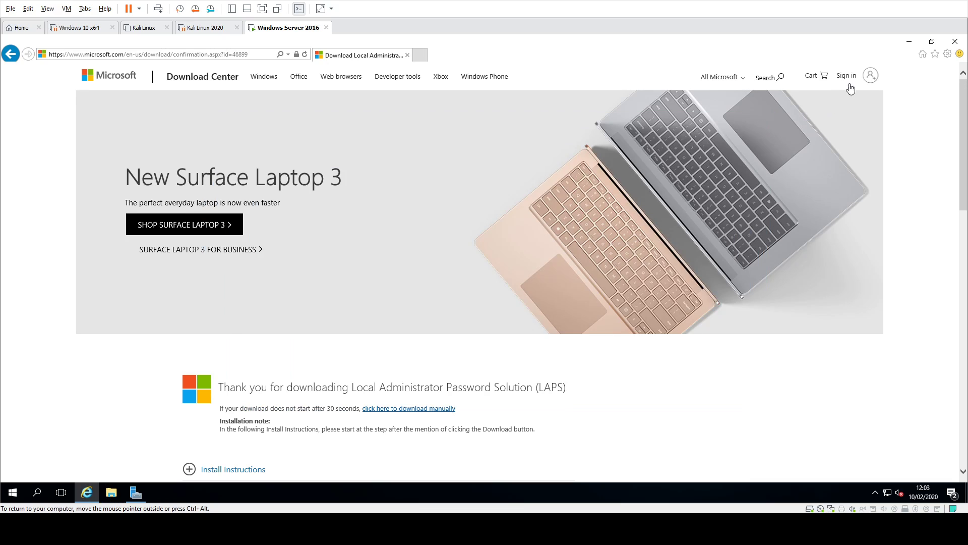
click(955, 41)
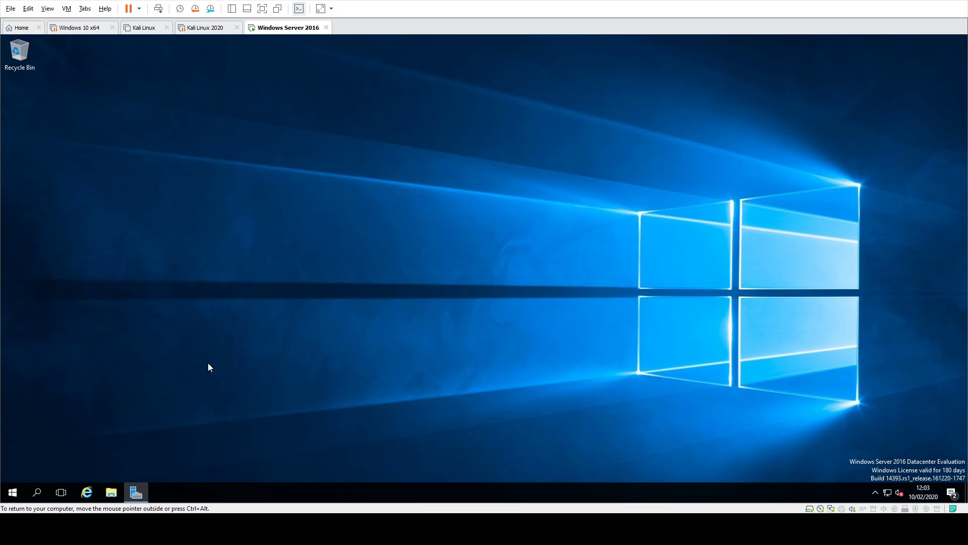
- Open Windows PowerShell and import the AdmPwd.PS module with Import-Module
key(ctrl+alt)
click(14, 492)
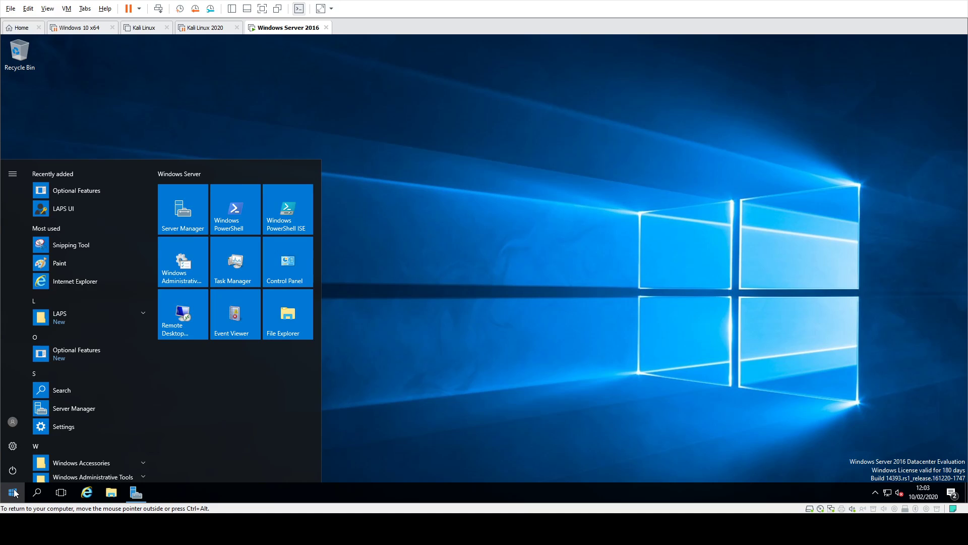
text(power)
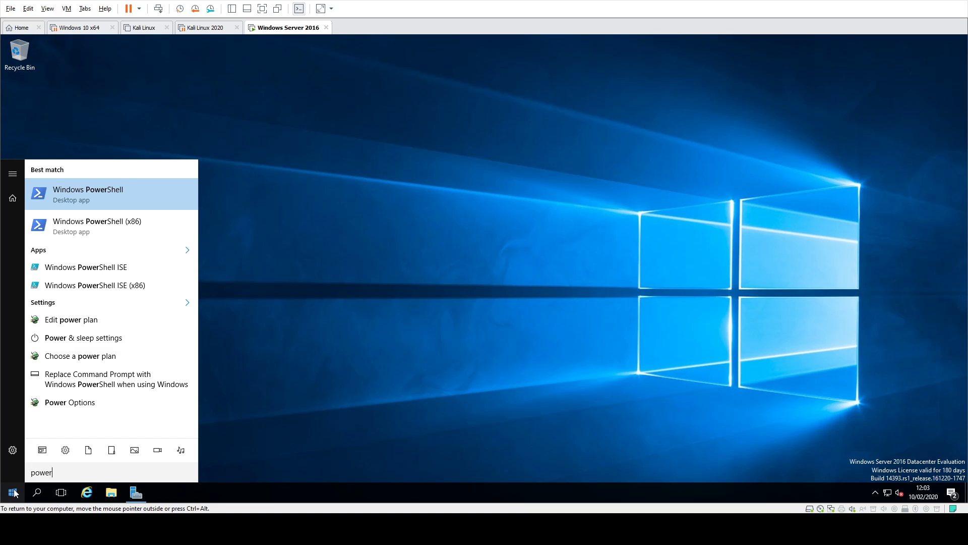
click(141, 195)
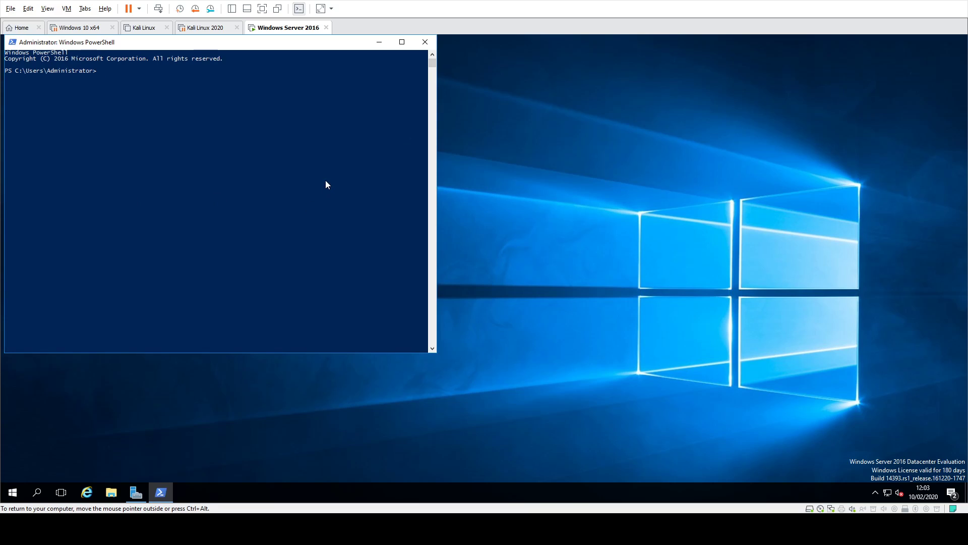
text(import-mod)
key(Tab)
text(ule)
key(BackSpace)
key(BackSpace)
text(adm)
key(Tab)
key(Return)
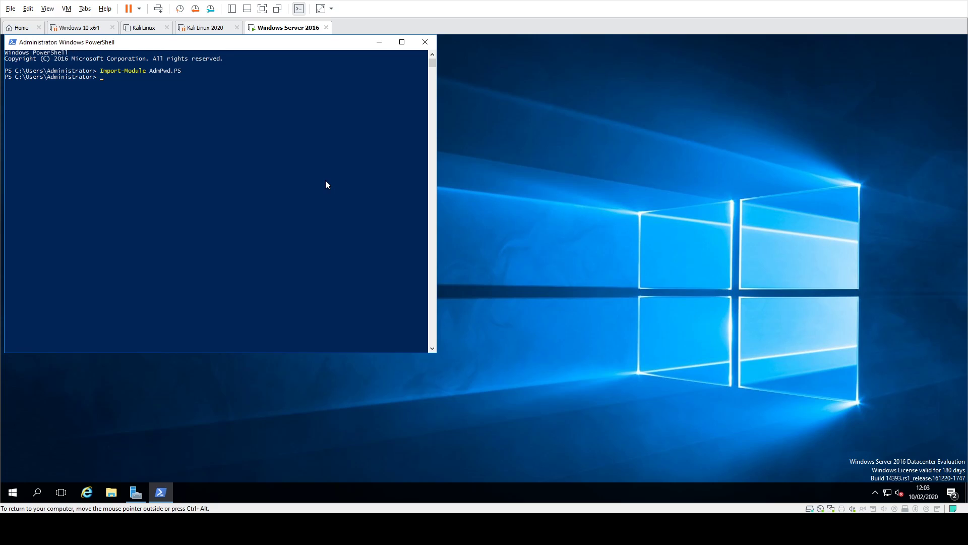
- Extend the Active Directory schema for LAPS by running Update-AdmPwdADSchema
text(update)
text(e-adm)
key(BackSpace)
key(BackSpace)
key(BackSpace)
key(BackSpace)
key(Tab)
key(Return)
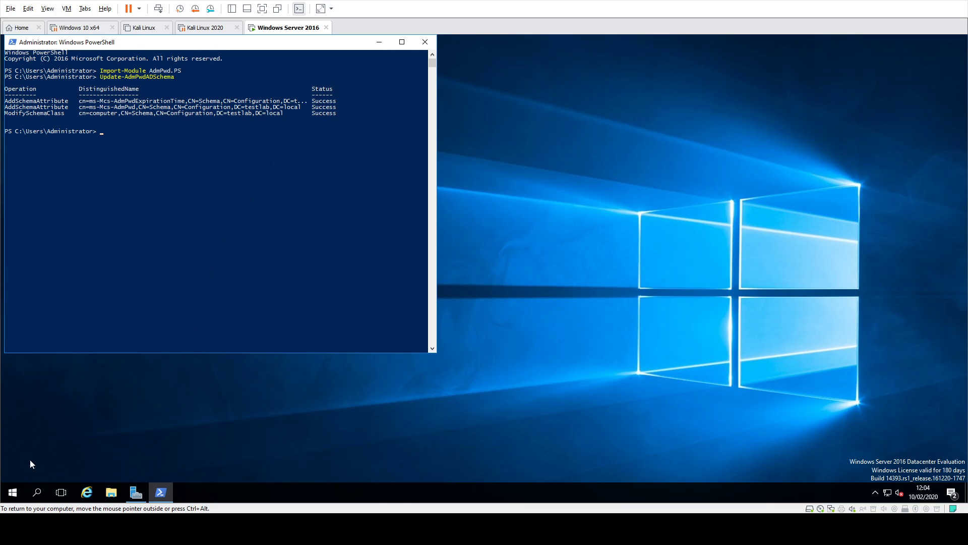
- Open Active Directory Users and Computers from the Administrative Tools and show the Domain Controllers unit of testlab.local
click(18, 496)
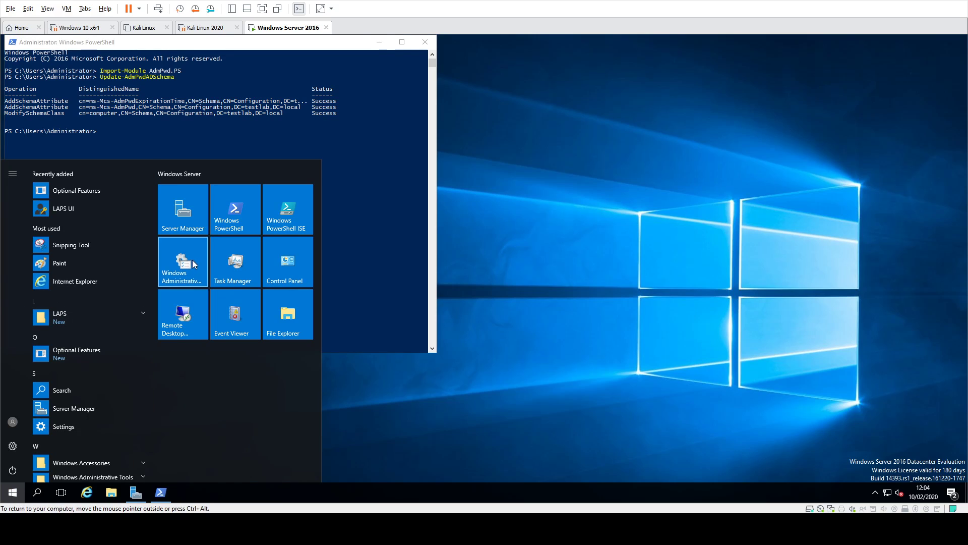
click(195, 264)
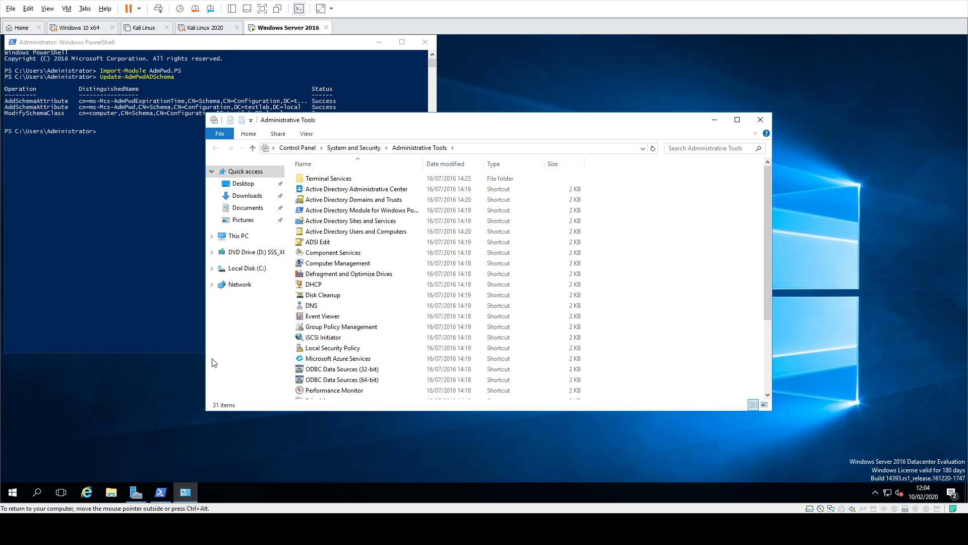
click(368, 233)
double_click(369, 233)
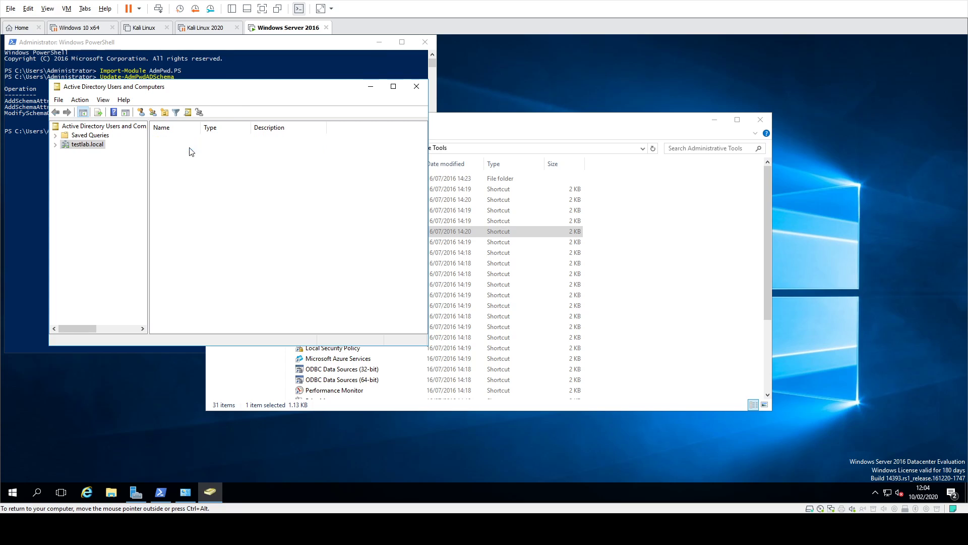
click(188, 149)
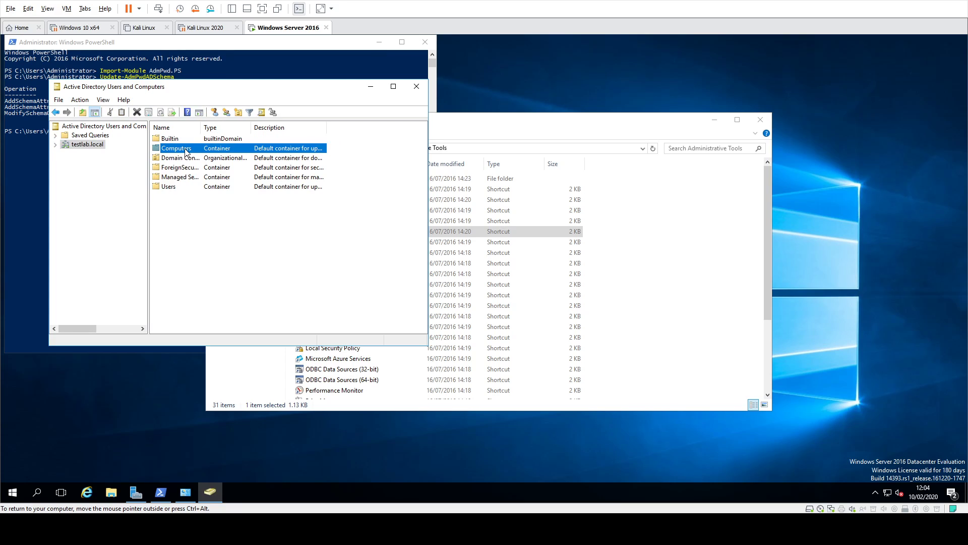
double_click(186, 158)
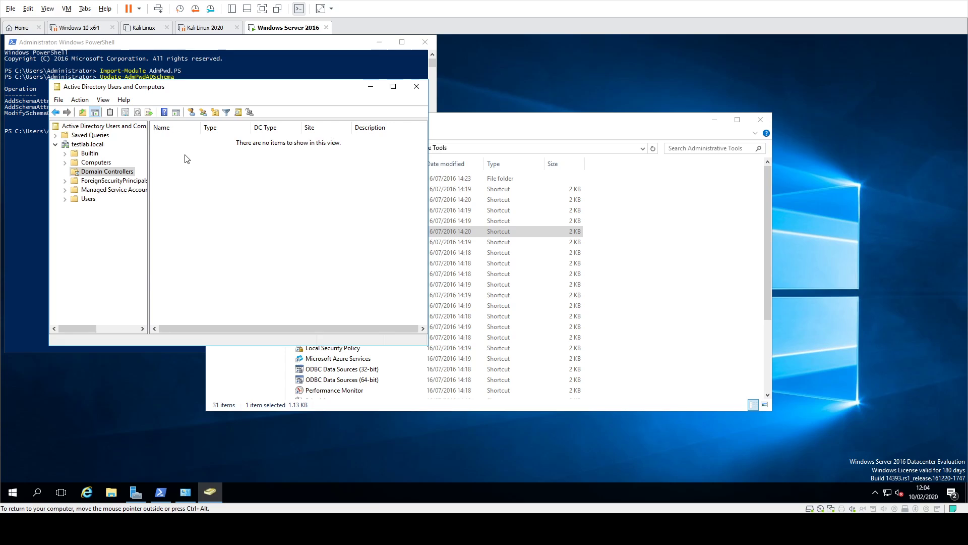
- View the properties of the domain controller computer and close them without changes
click(195, 140)
right_click(195, 140)
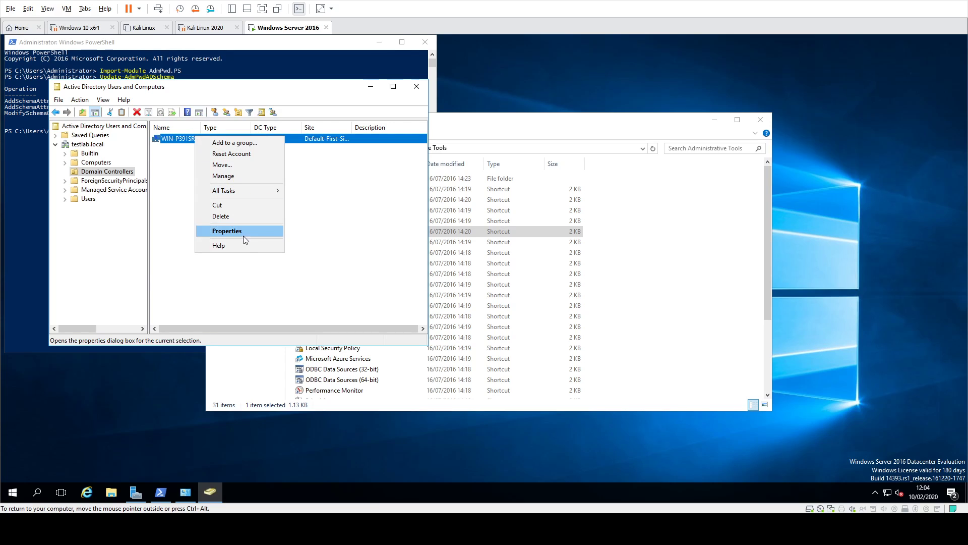
click(242, 230)
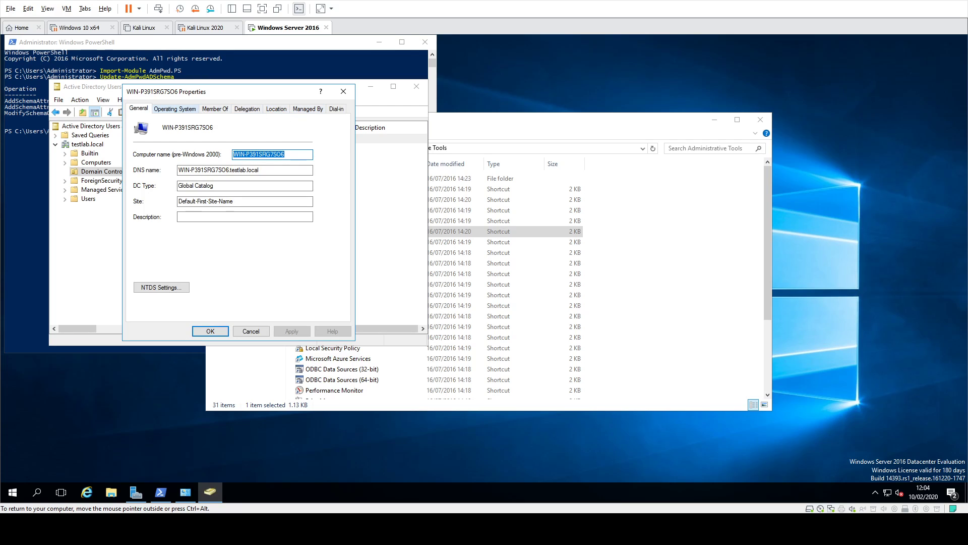
key(Escape)
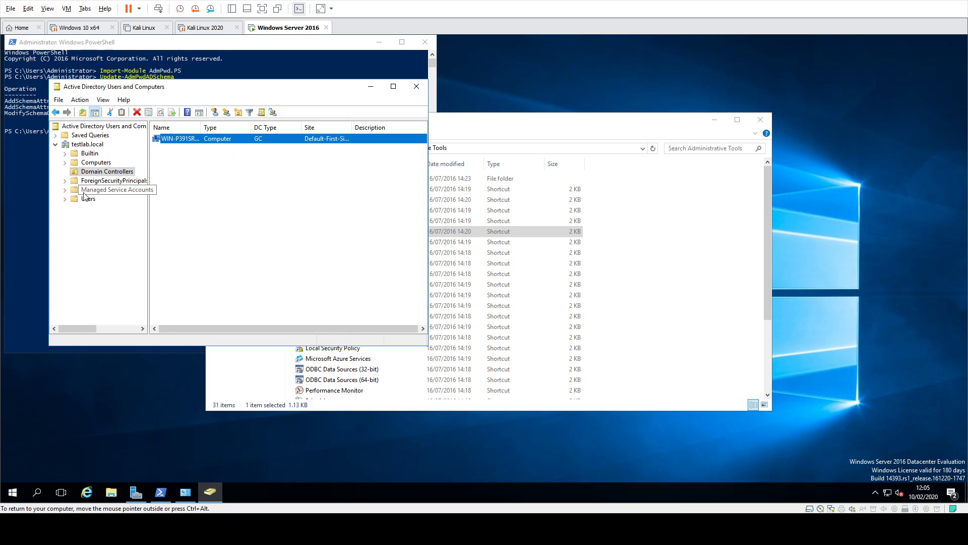
- View the properties of the Cloneable Domain Controllers group in the Users container and close them without changes
click(89, 199)
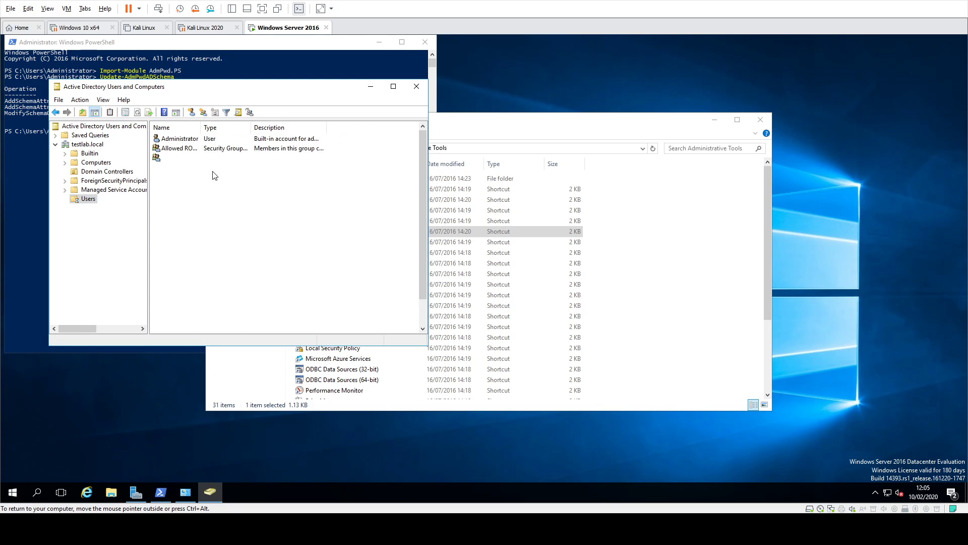
click(212, 170)
right_click(213, 174)
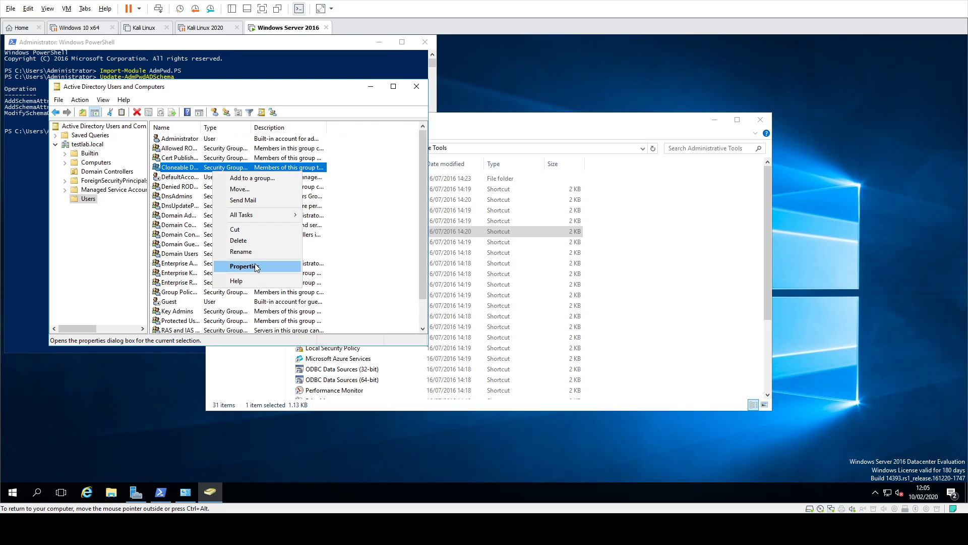
click(256, 267)
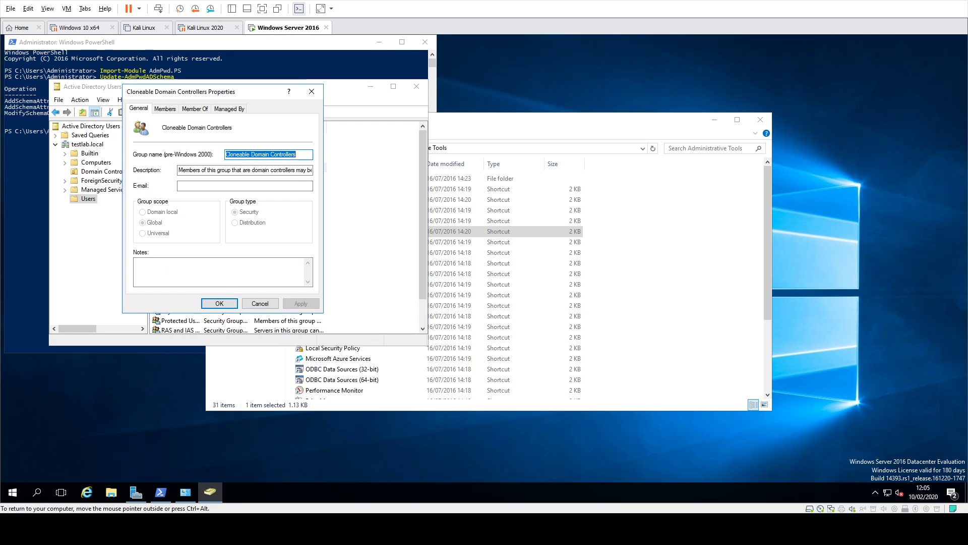
key(Escape)
- Turn on Advanced Features and open the attribute list of the domain controller computer in the Domain Controllers unit
click(103, 100)
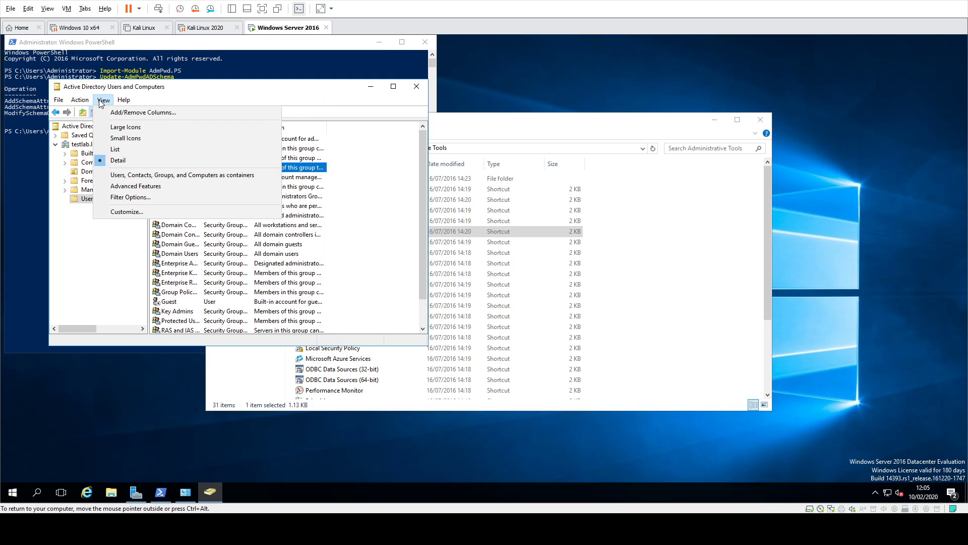
click(114, 186)
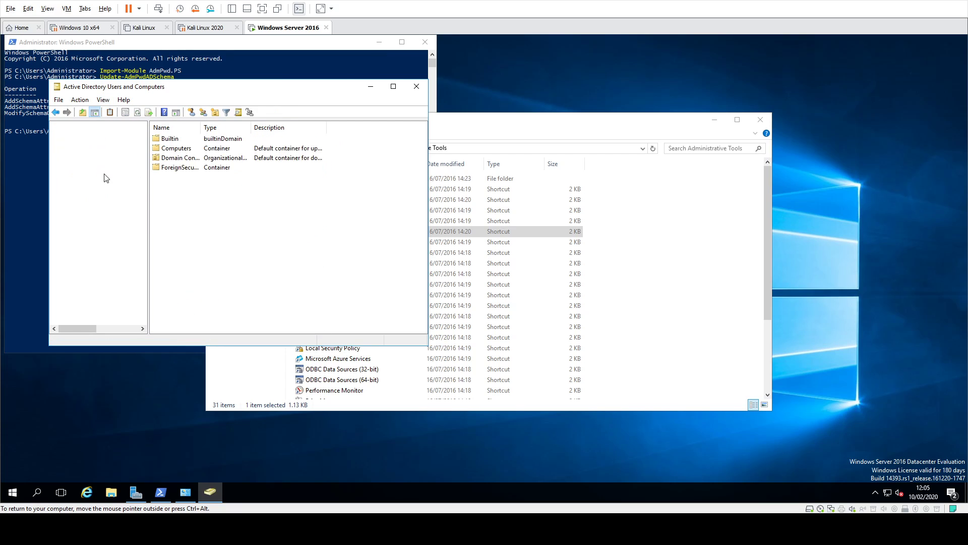
click(104, 171)
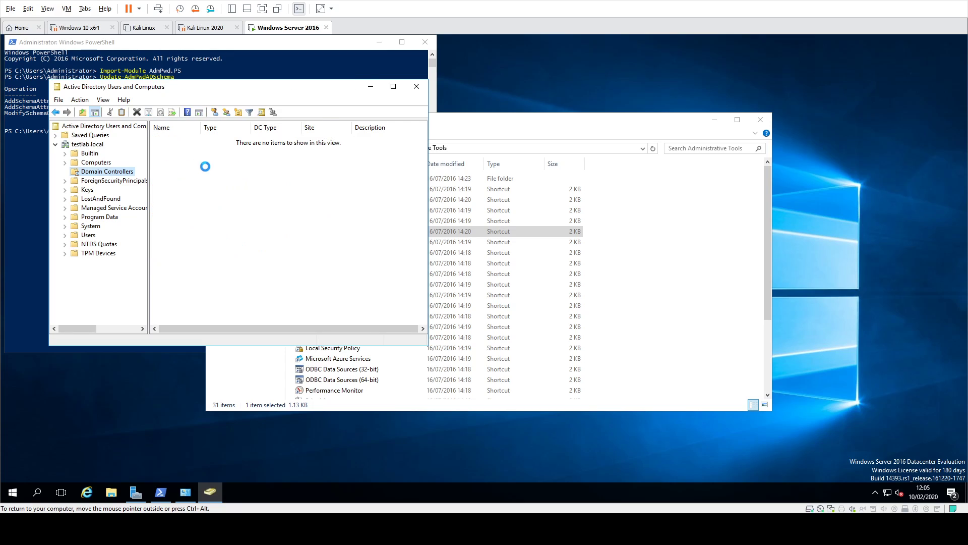
click(197, 139)
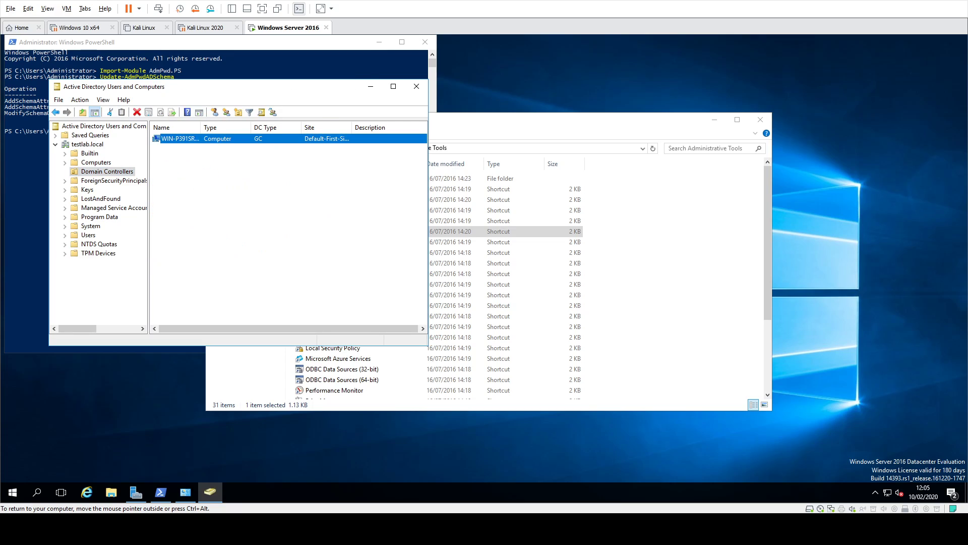
right_click(196, 139)
click(252, 244)
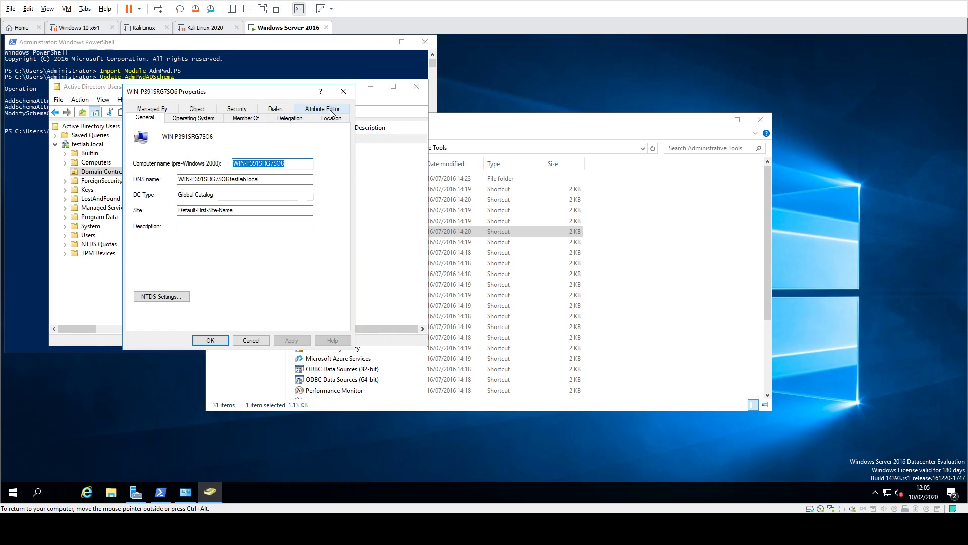
click(321, 110)
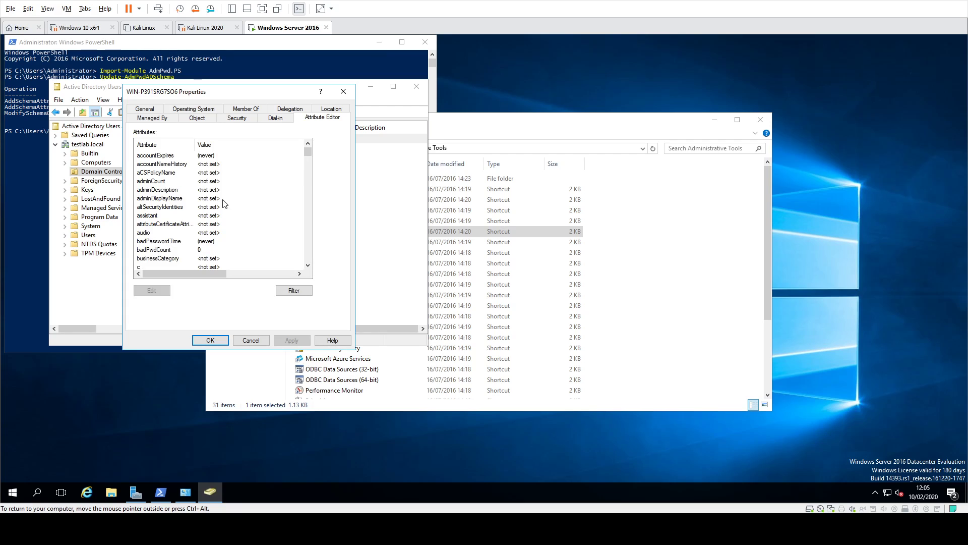
- Examine the computer's ms-Mcs-AdmPwd and ms-Mcs-AdmPwdExpirationTime attributes, then close its properties and Active Directory Users and Computers
scroll(201, 214, down, 2)
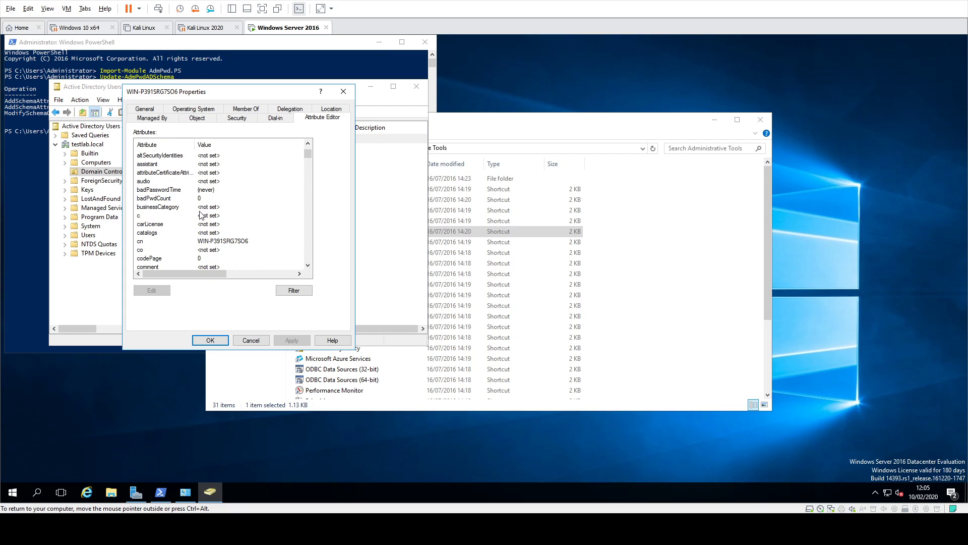
scroll(200, 214, down, 20)
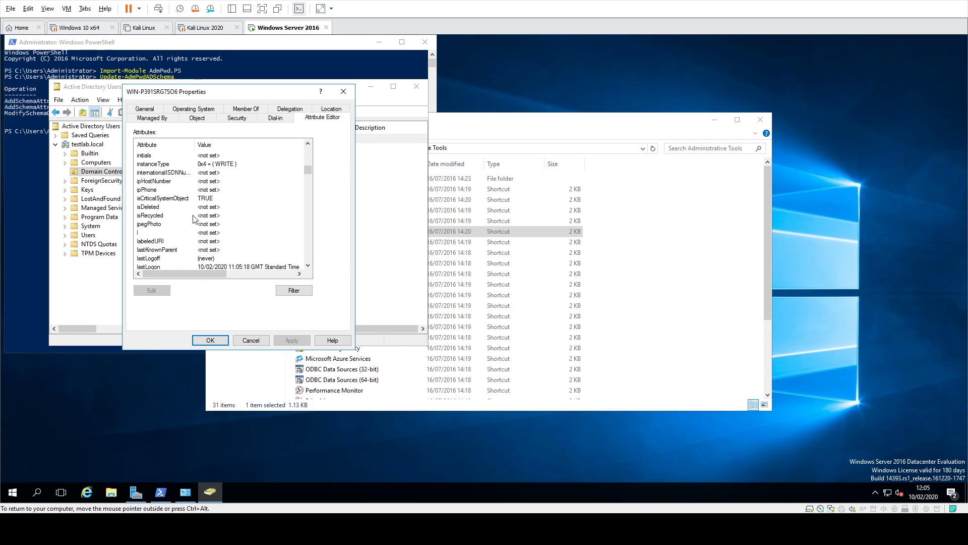
scroll(191, 222, down, 15)
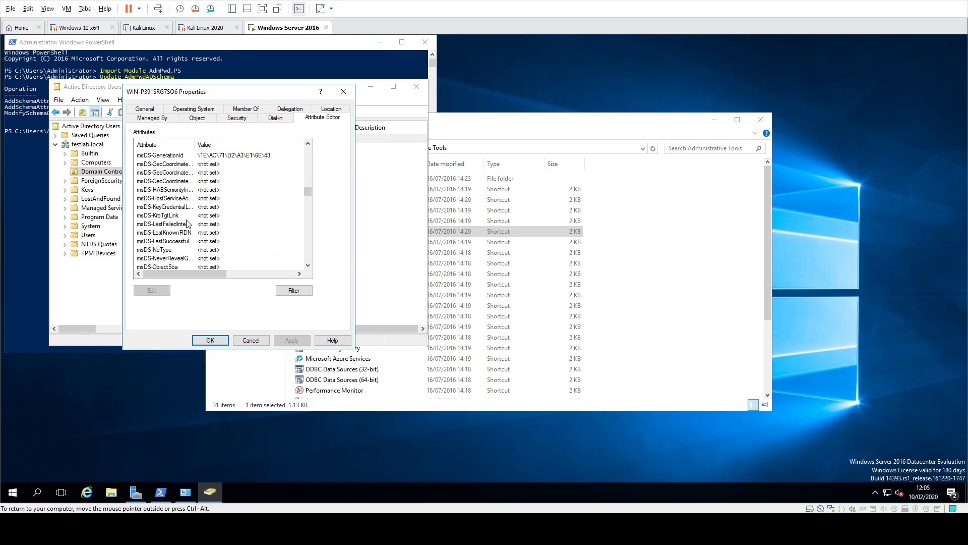
scroll(185, 224, down, 10)
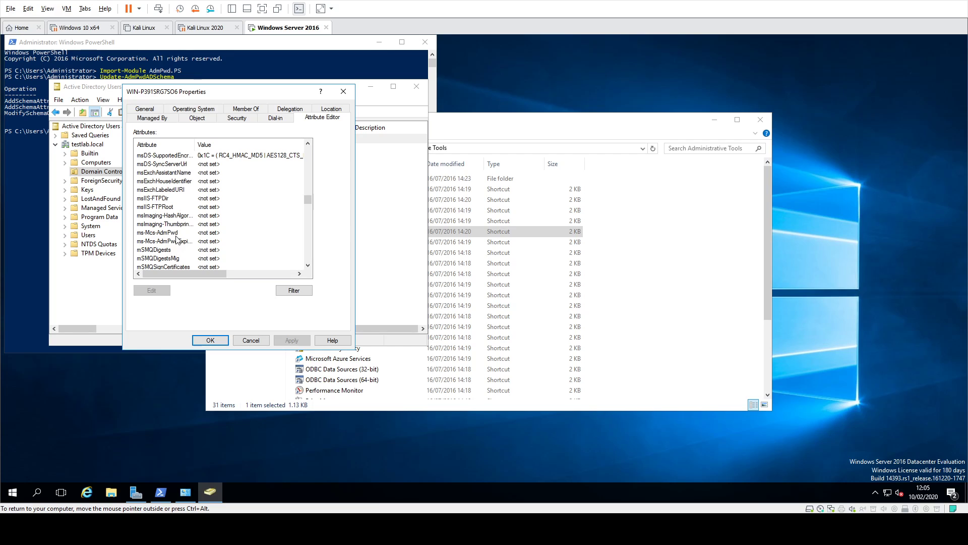
scroll(191, 199, down, 1)
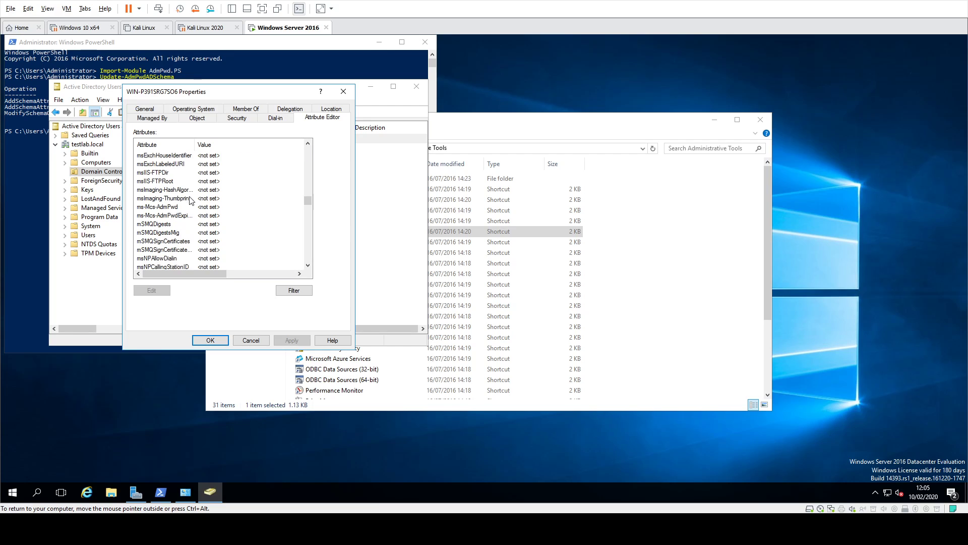
click(172, 216)
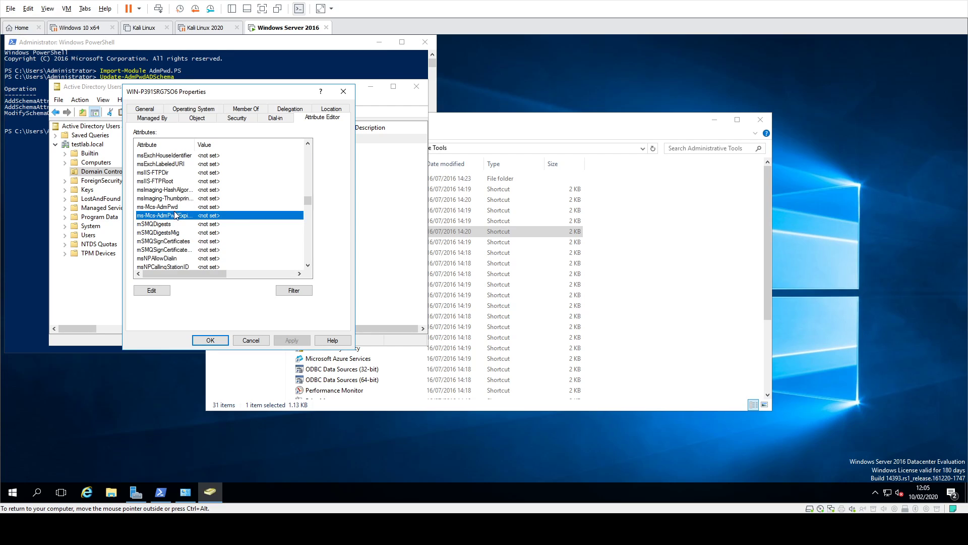
key(Up)
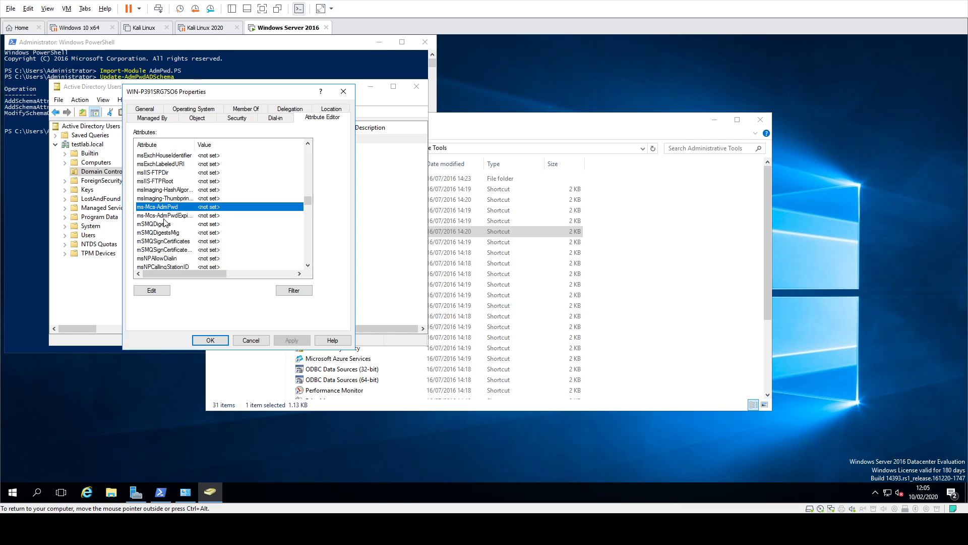
key(Down)
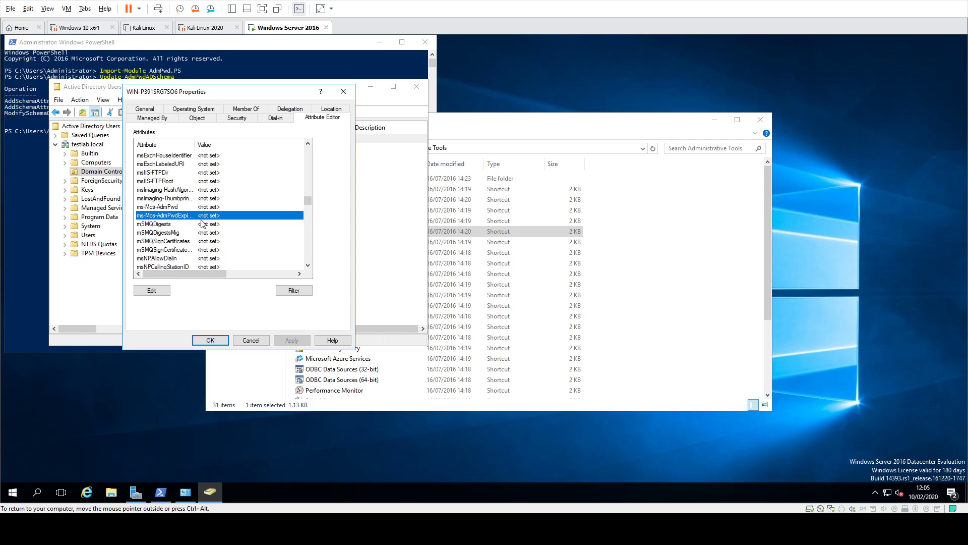
key(Up)
double_click(196, 145)
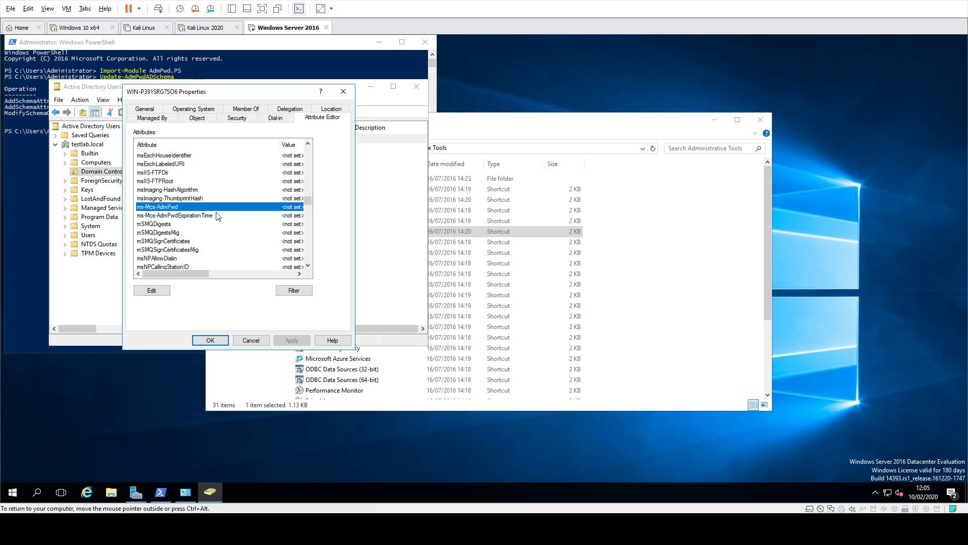
click(251, 340)
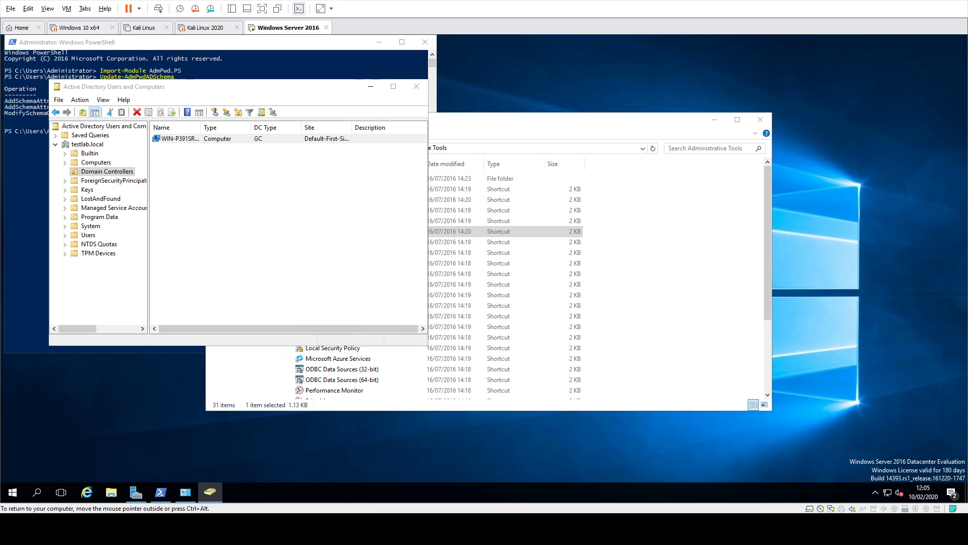
click(417, 86)
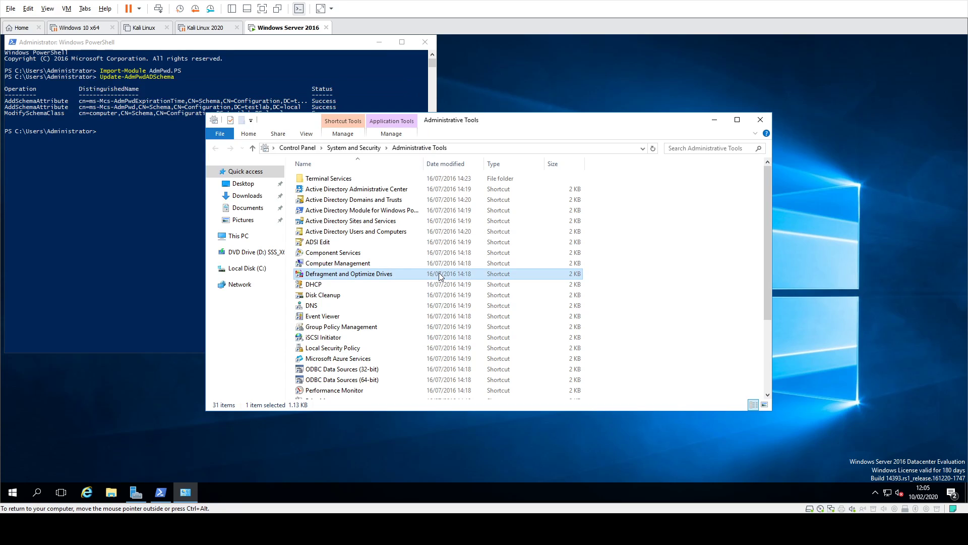
- Open Group Policy Management from the Administrative Tools and expand the testlab.local domain in a maximized window
key(g)
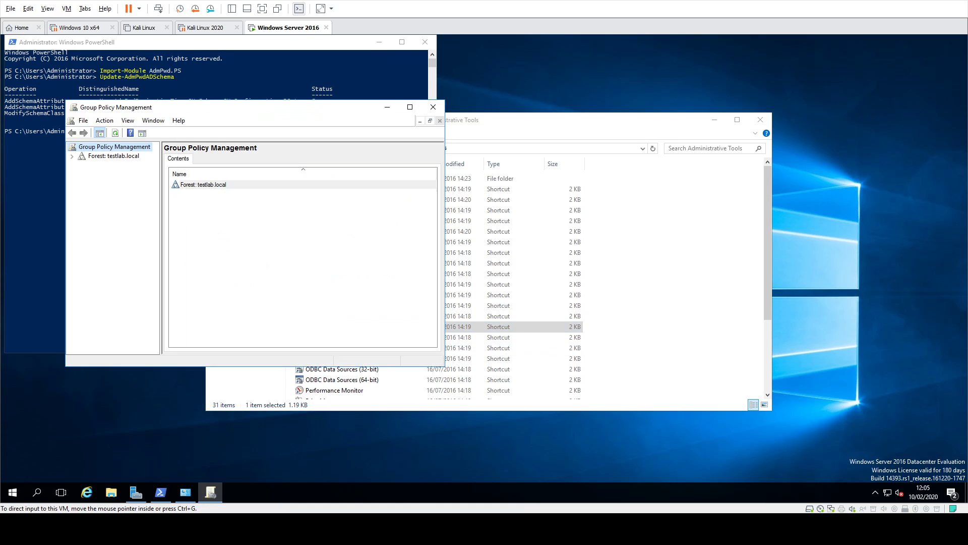
double_click(248, 188)
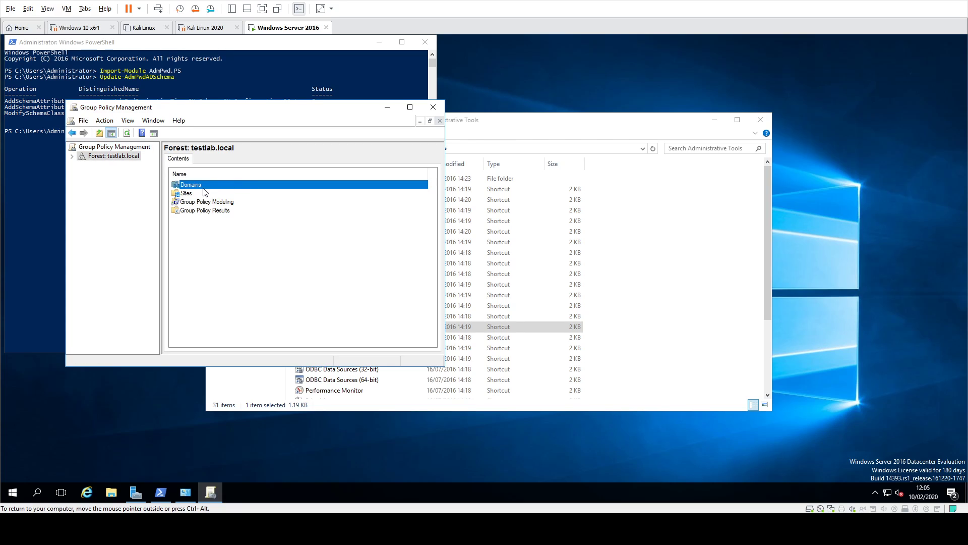
double_click(202, 184)
double_click(232, 108)
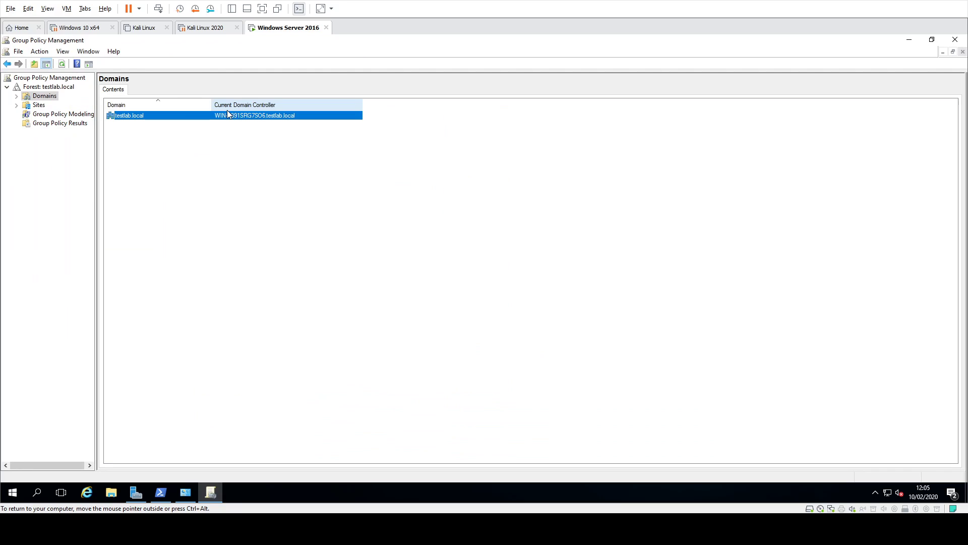
double_click(167, 117)
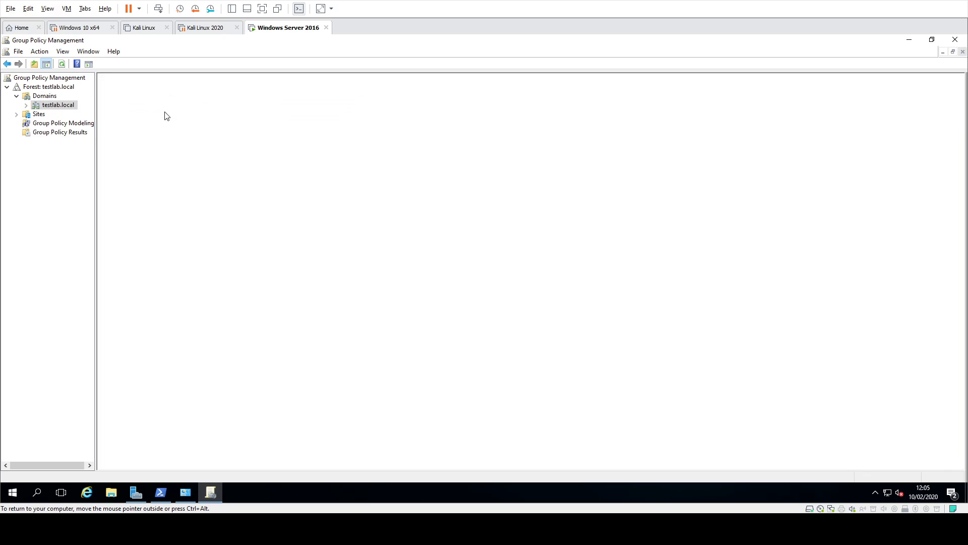
double_click(54, 107)
- Open the Default Domain Policy of testlab.local for editing, acknowledging the notice about the GPO link
click(58, 115)
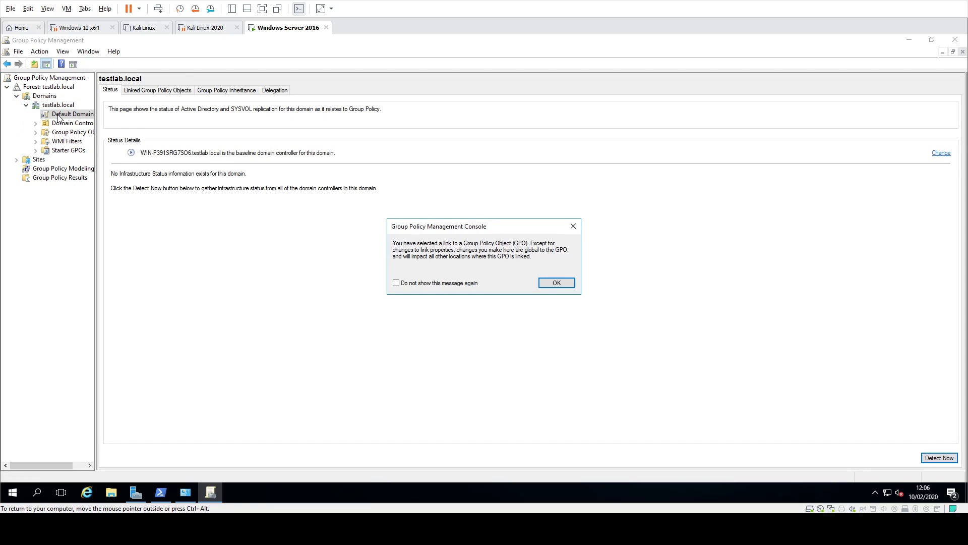
click(554, 283)
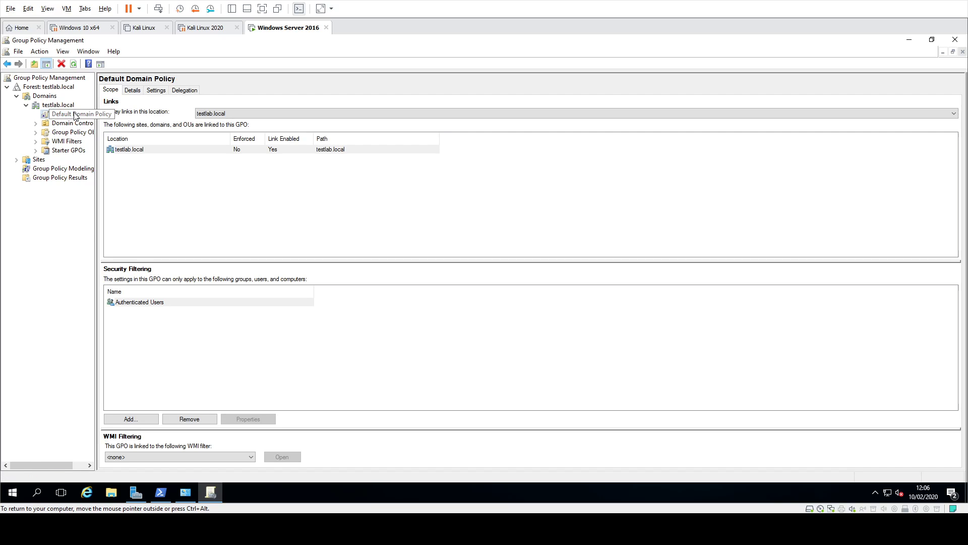
right_click(75, 115)
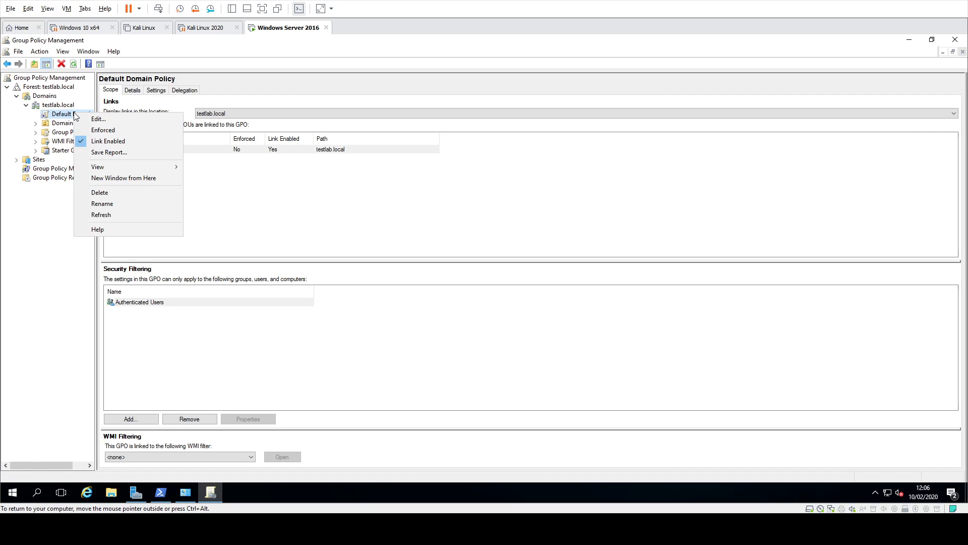
click(85, 123)
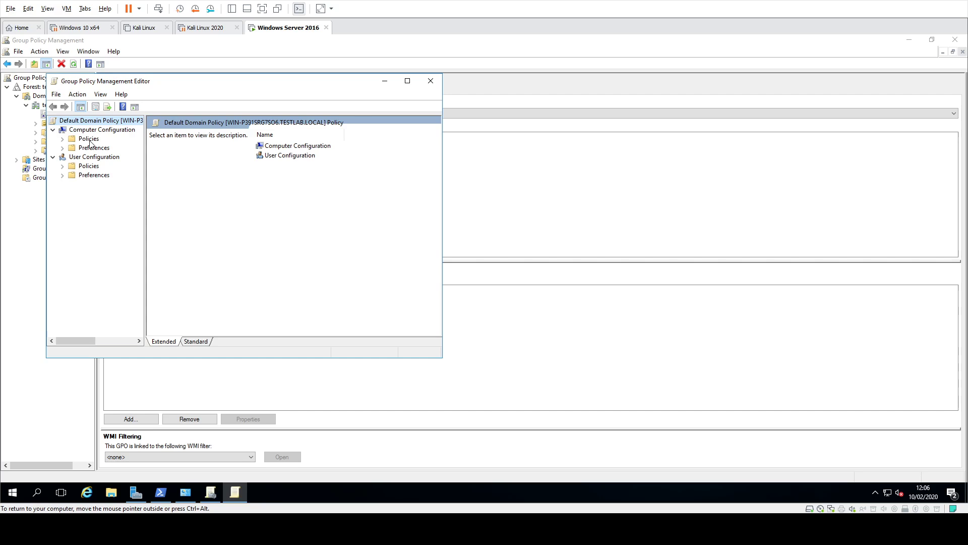
- Show the LAPS settings in the Administrative Templates of Computer Configuration and widen the editor window to reveal their states
double_click(89, 139)
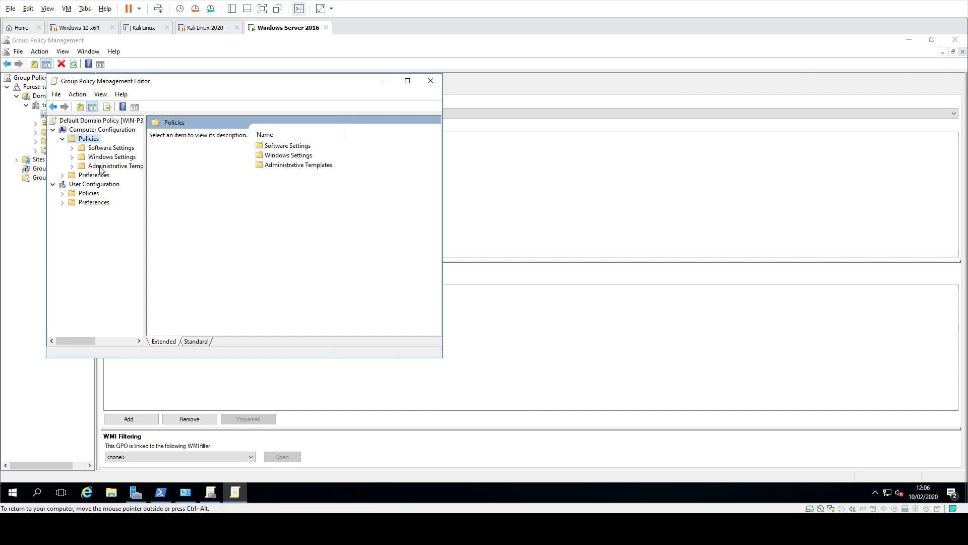
click(101, 167)
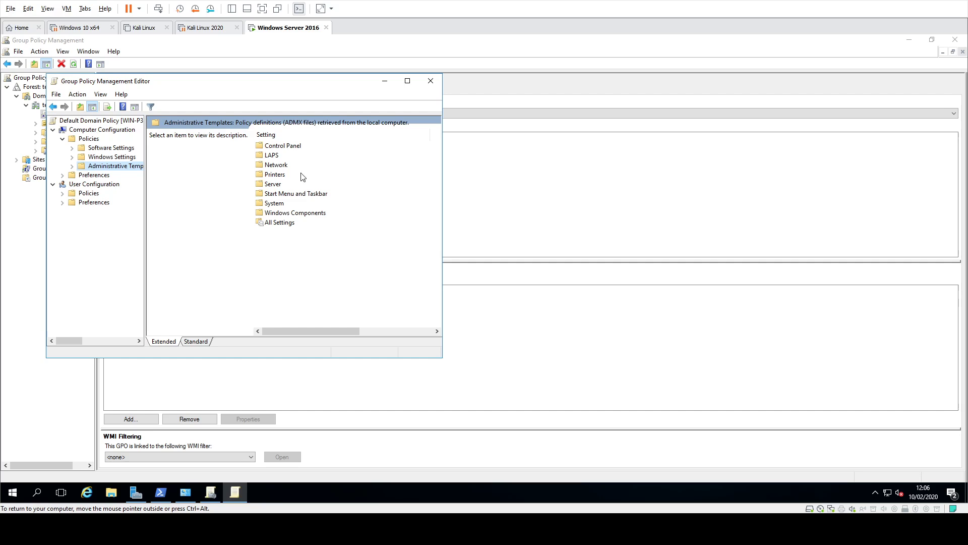
double_click(273, 155)
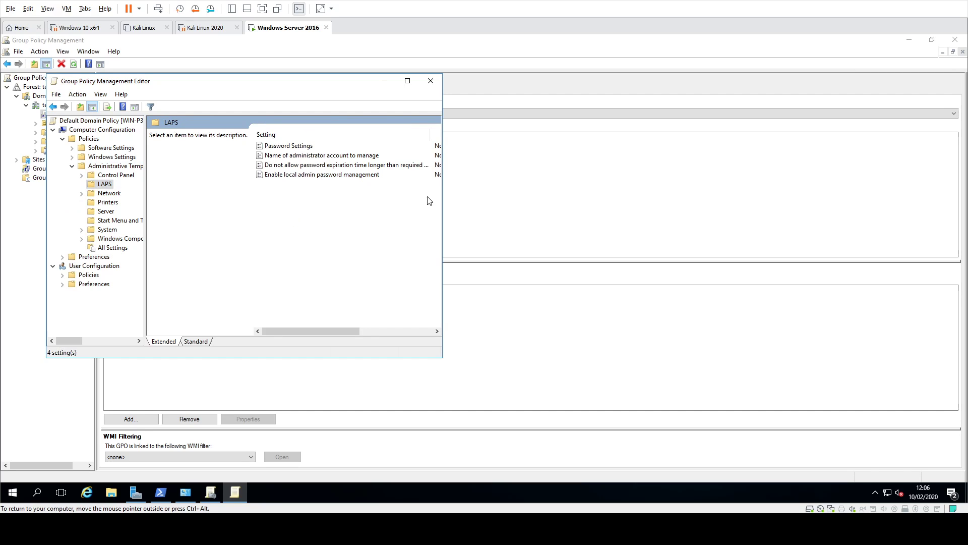
drag(442, 196, 719, 193)
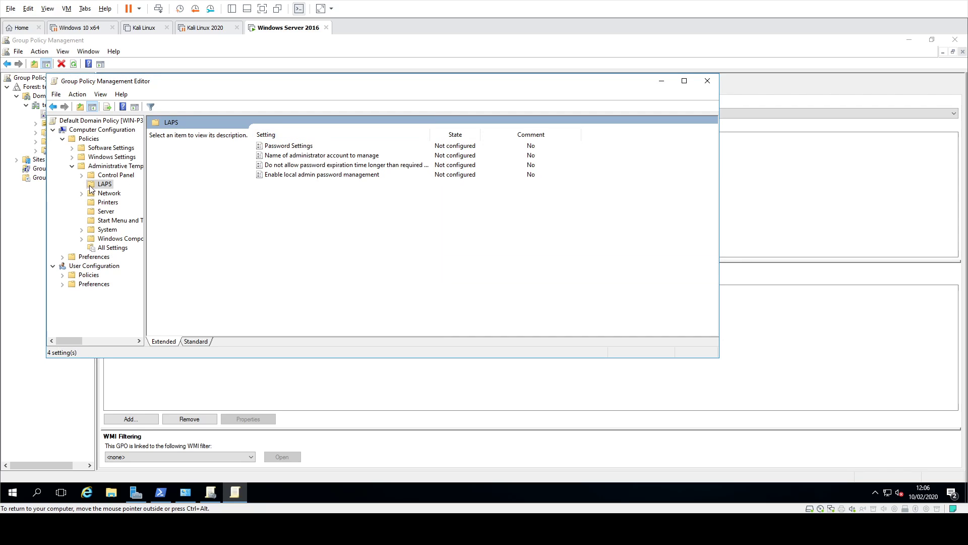
- Enable the LAPS Password Settings policy with complexity Large letters + small letters + numbers + specials, length 14 and age 30 days
click(275, 147)
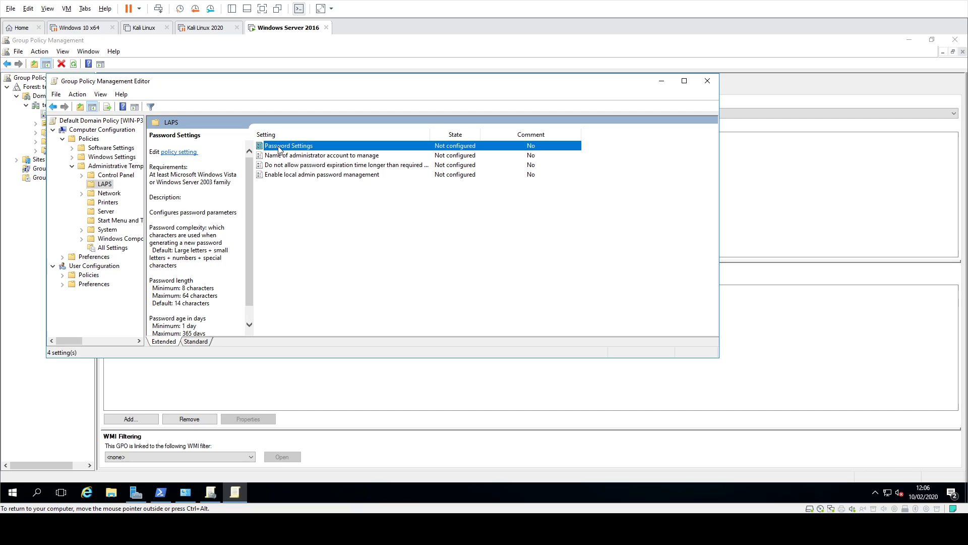
double_click(279, 147)
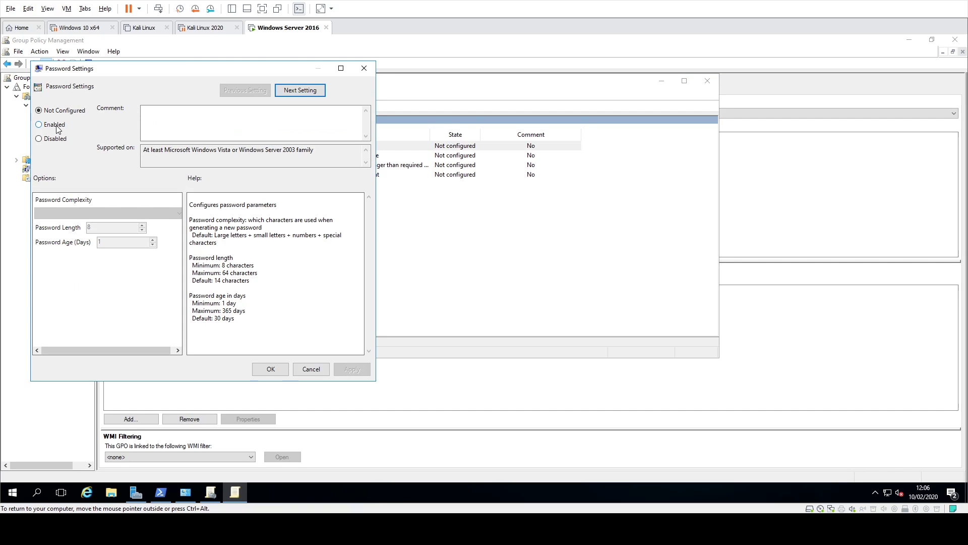
click(56, 126)
click(83, 214)
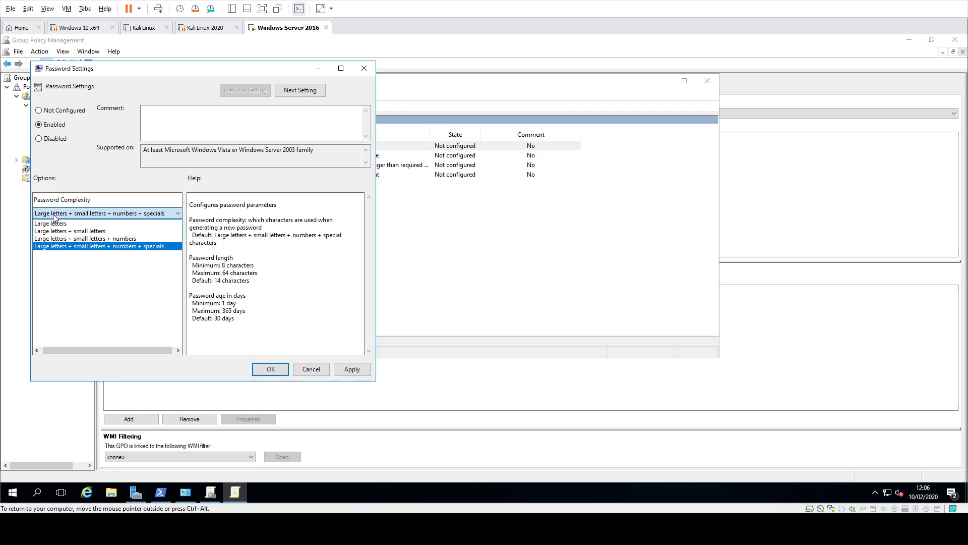
click(91, 246)
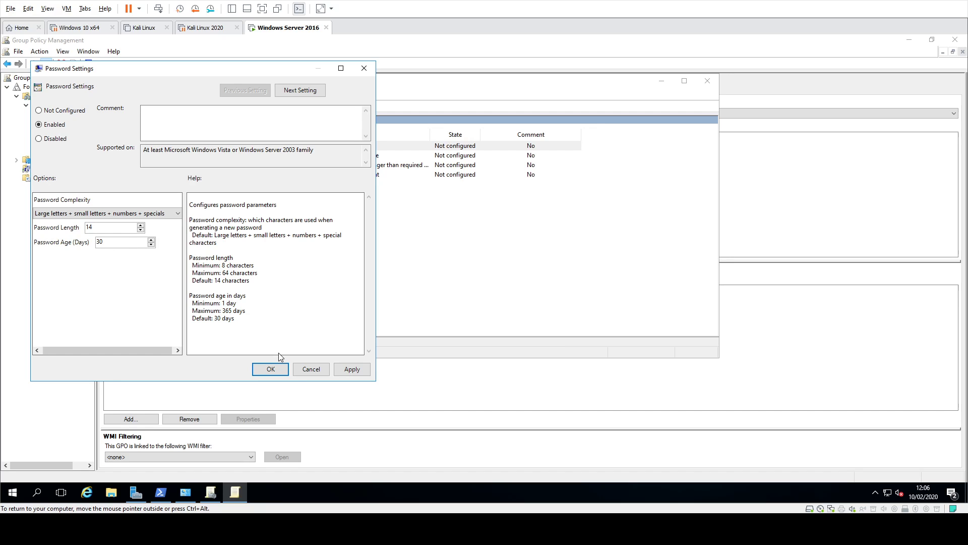
click(273, 369)
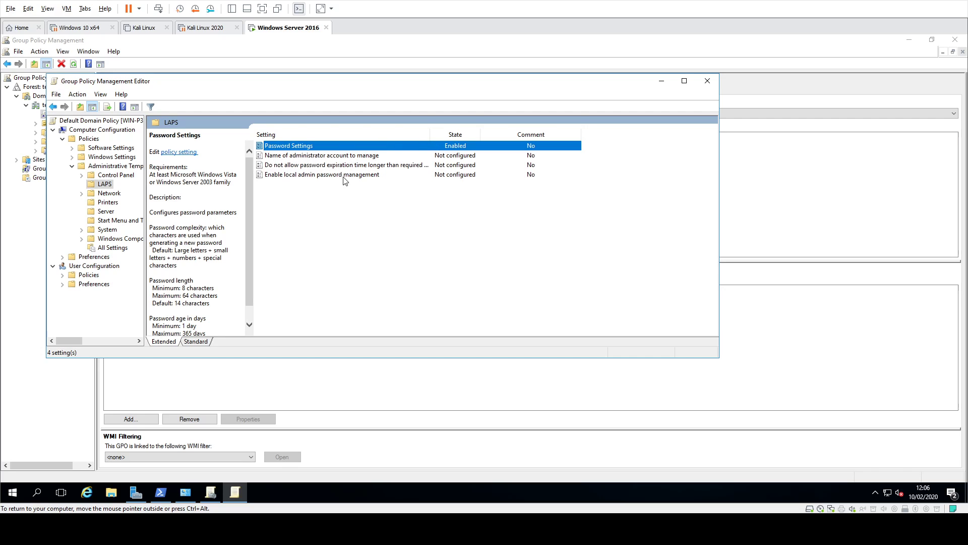
- Enable the LAPS policy for local admin password management
double_click(307, 175)
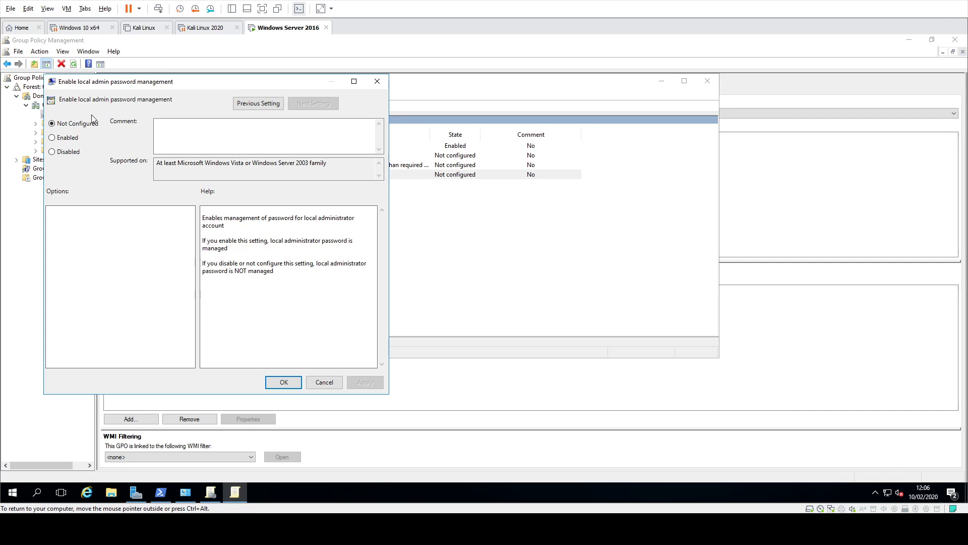
click(63, 138)
click(286, 386)
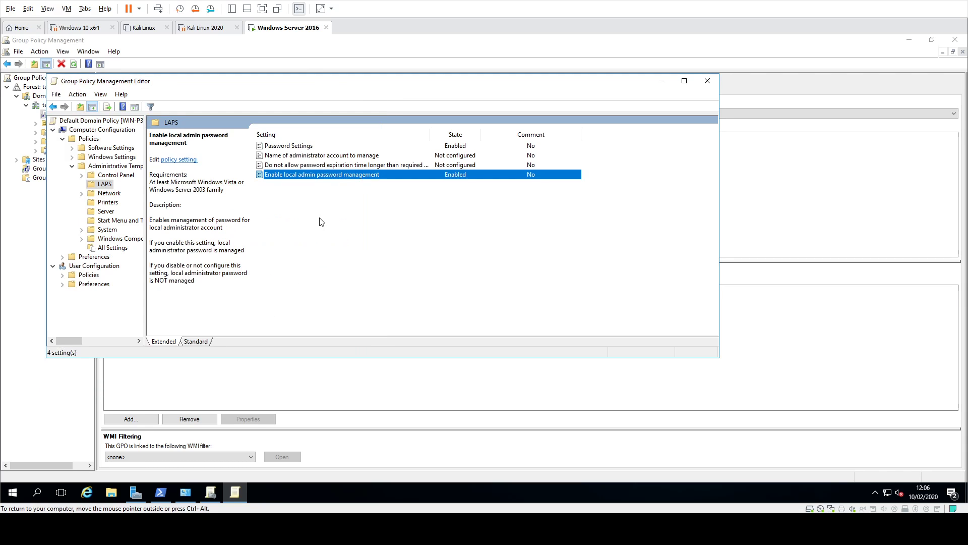
double_click(307, 164)
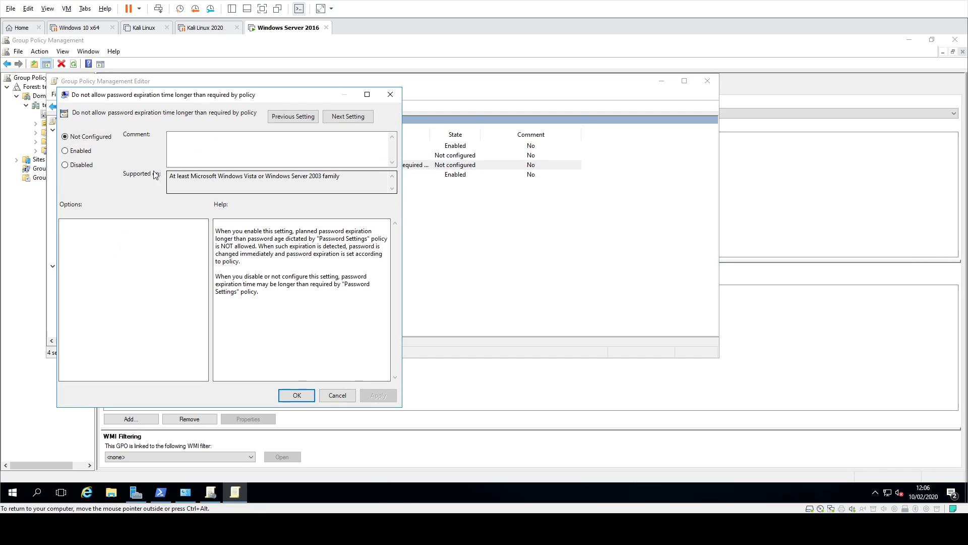
click(86, 152)
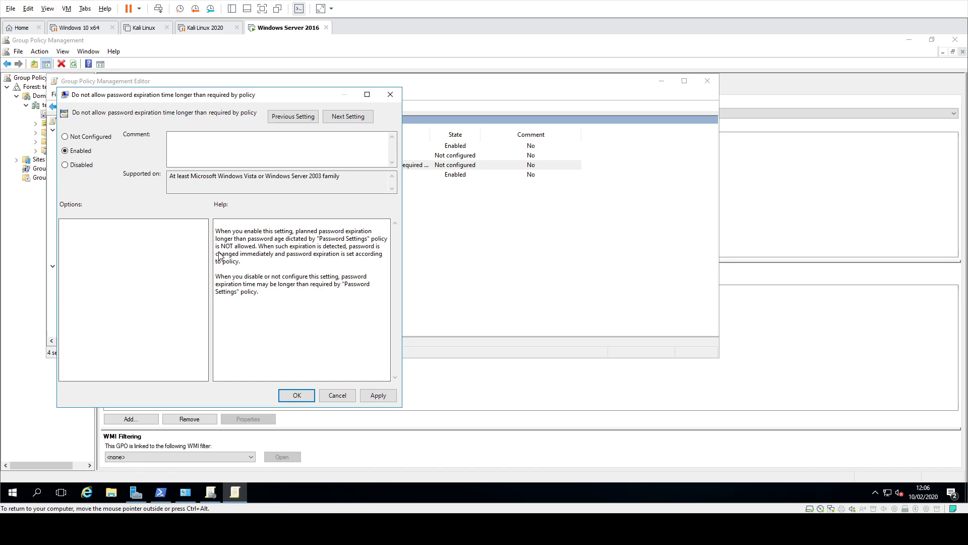
click(337, 395)
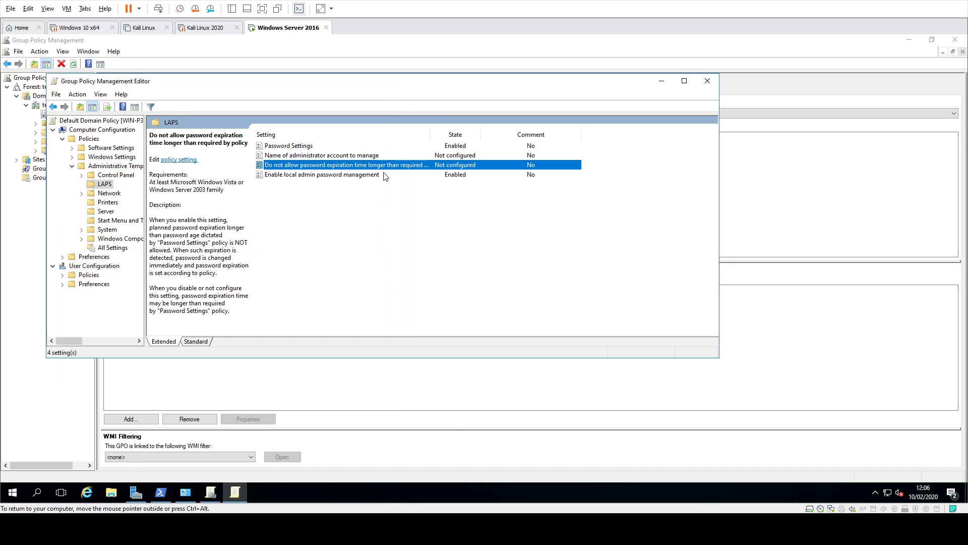
double_click(366, 155)
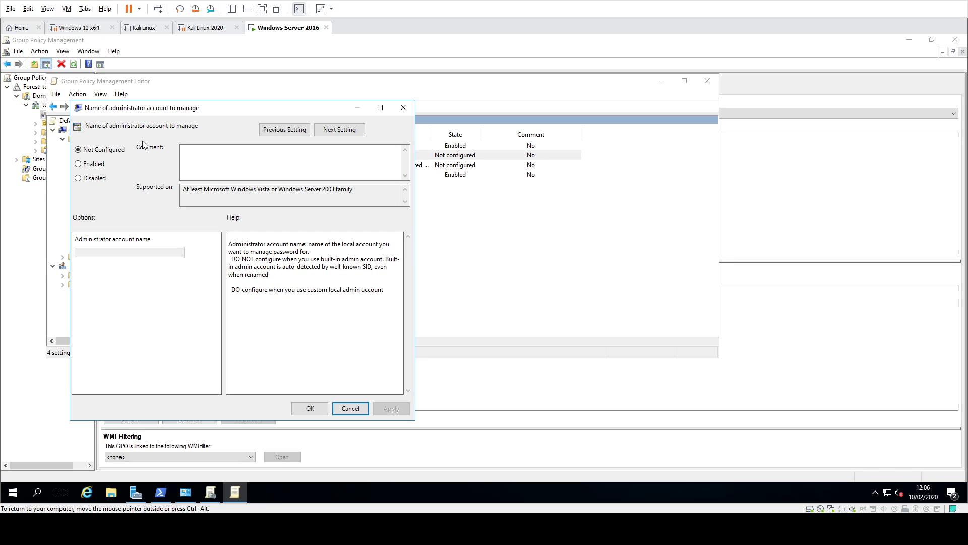
click(94, 166)
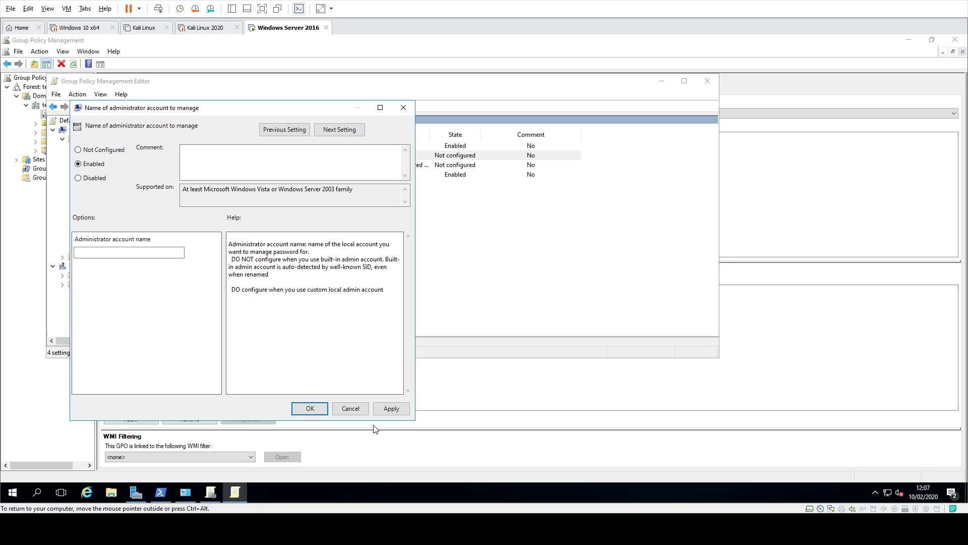
click(351, 408)
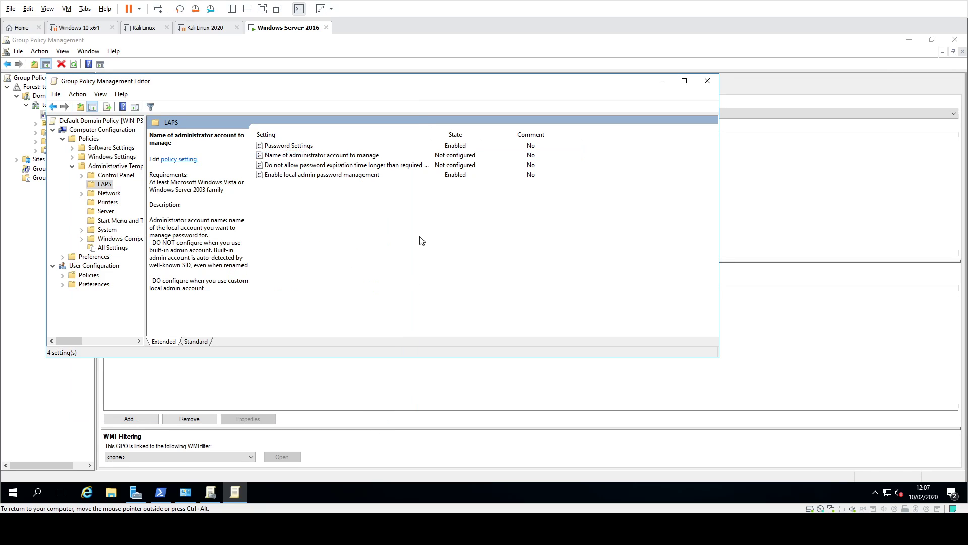
- Close the policy editor and view the computer password lookup and expiration fields in LAPS UI before exiting it
click(707, 81)
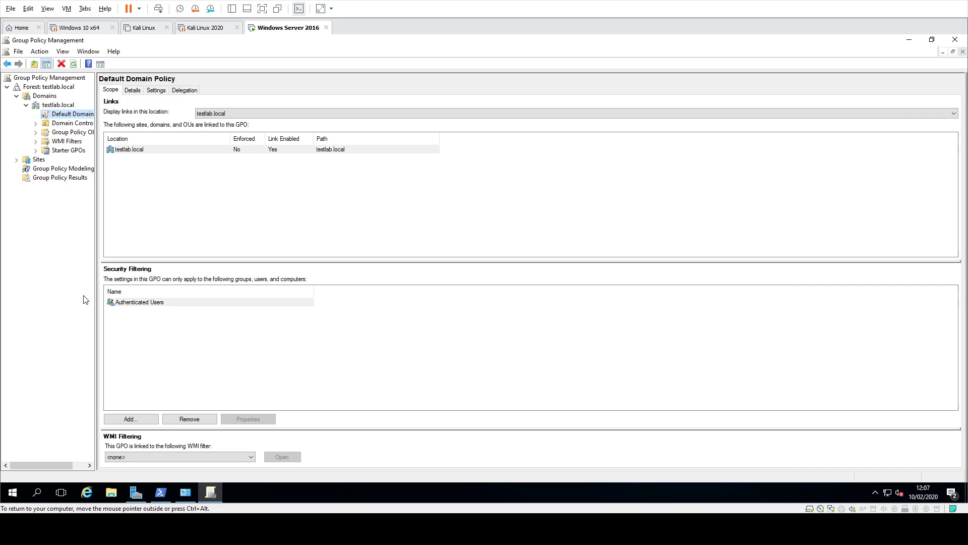
click(17, 496)
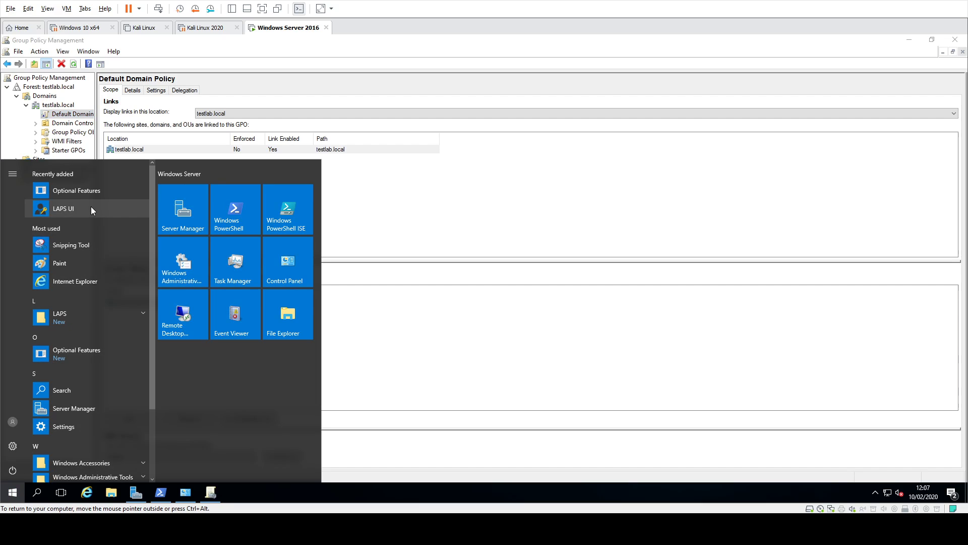
click(102, 208)
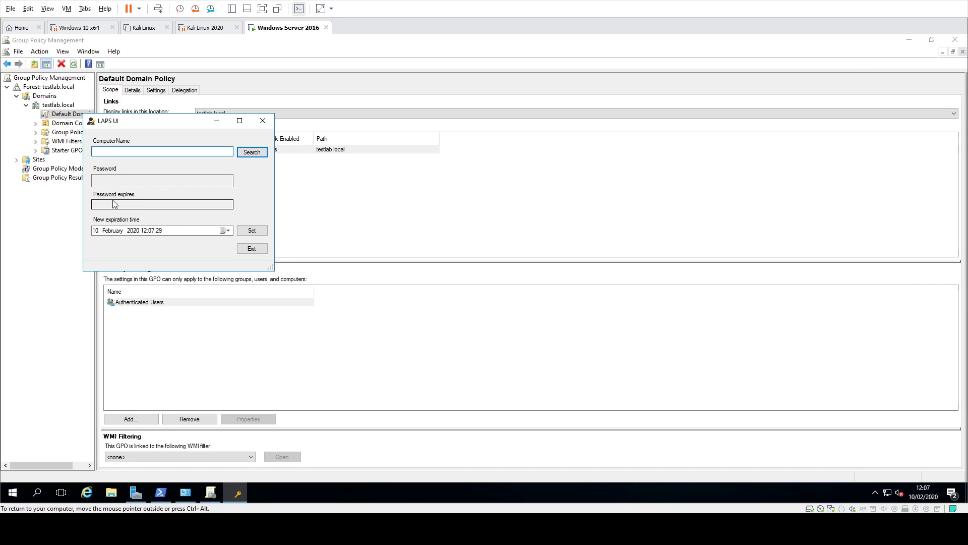
click(251, 249)
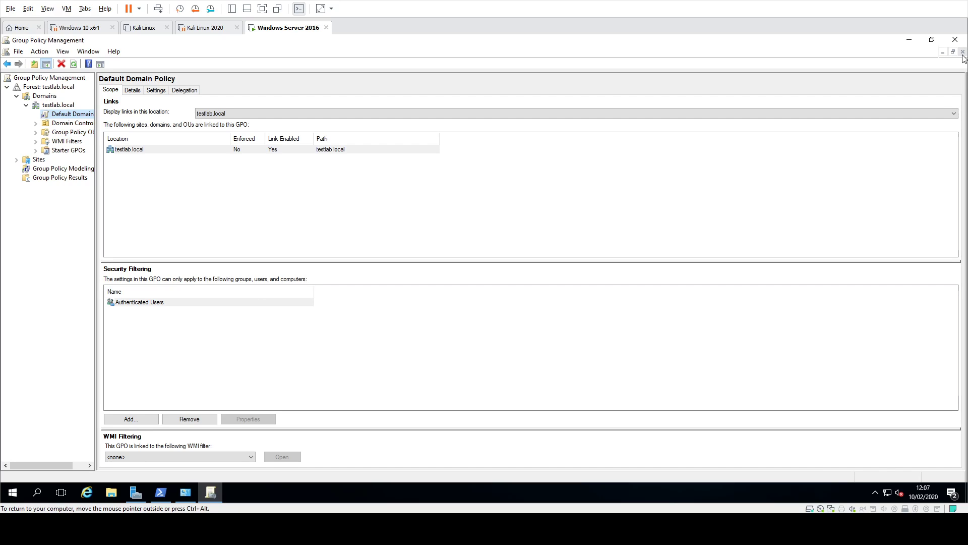
- Close Group Policy Management and run the LAPS.x64 installer from Downloads in Change mode up to its feature selection
click(954, 40)
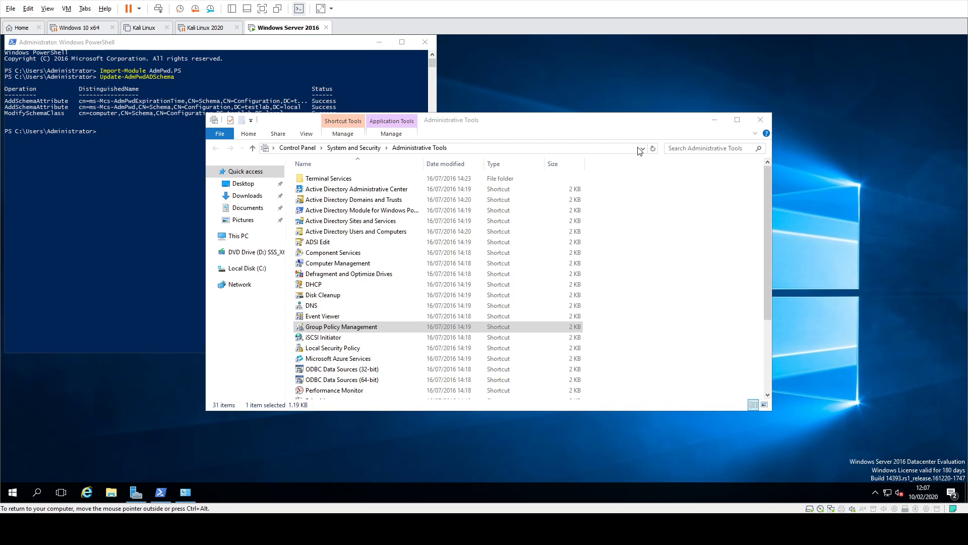
click(247, 196)
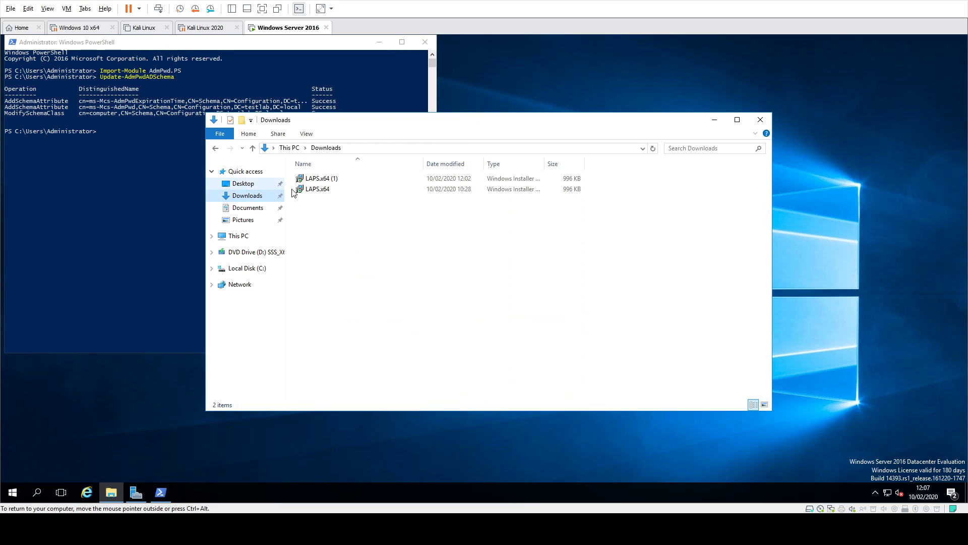
double_click(317, 189)
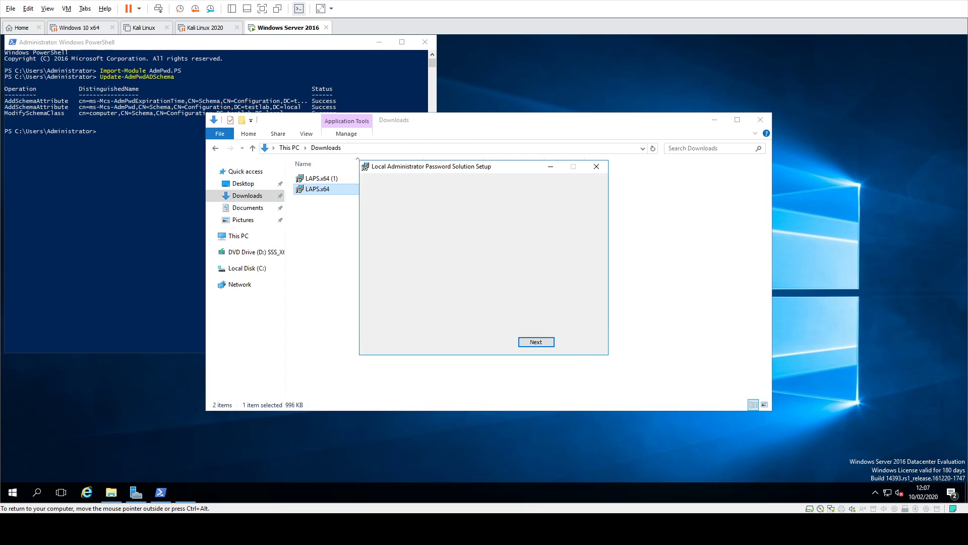
click(537, 342)
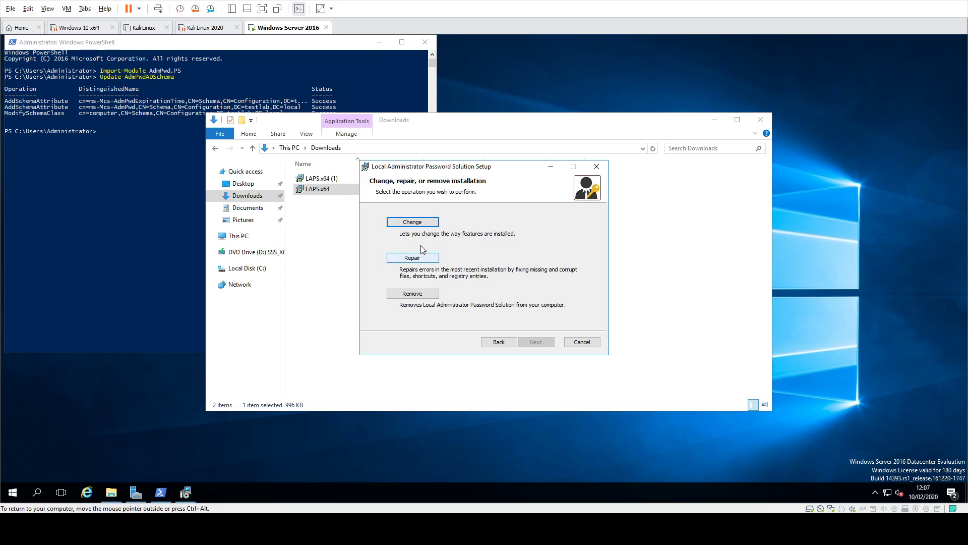
click(420, 224)
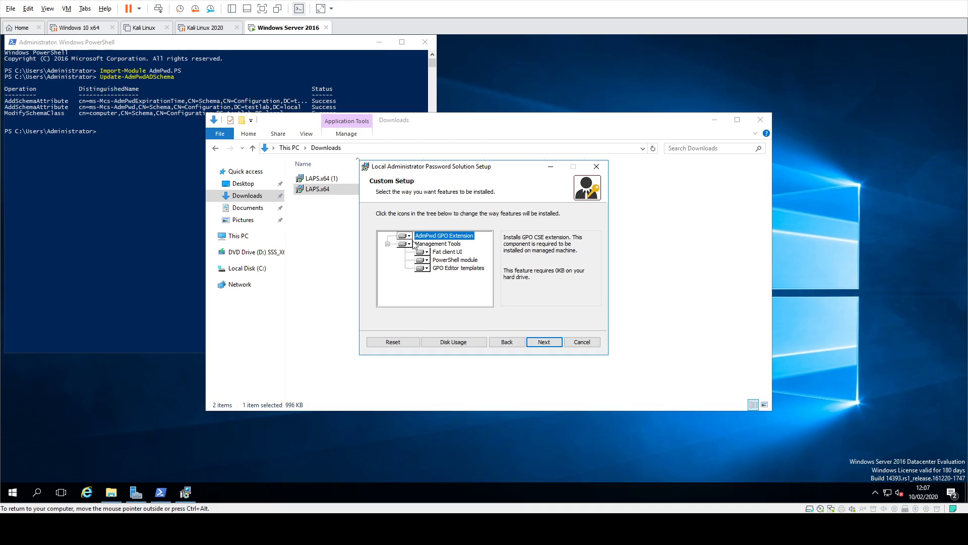